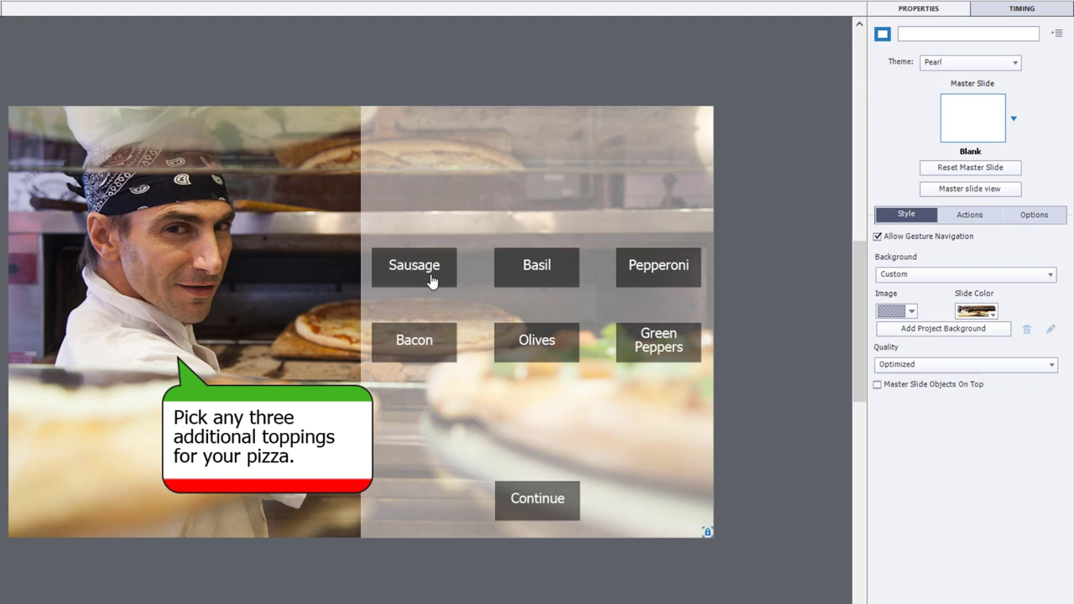
- Inspect the Sausage, Basil, Pepperoni and Bacon button names and the Continue button's action
left_click(599, 267)
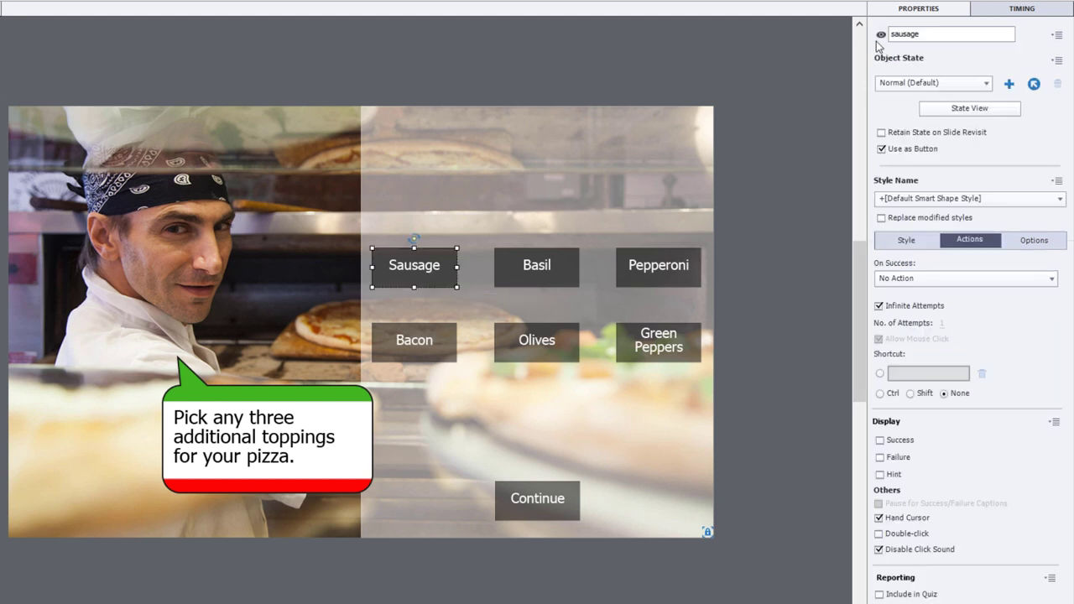
left_click(550, 279)
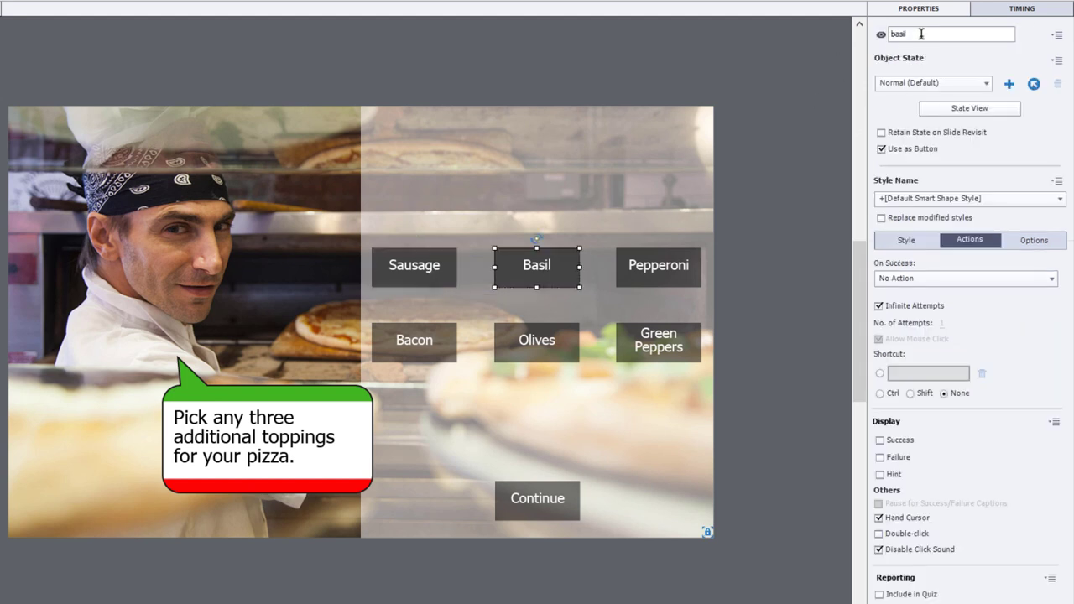
left_click(664, 280)
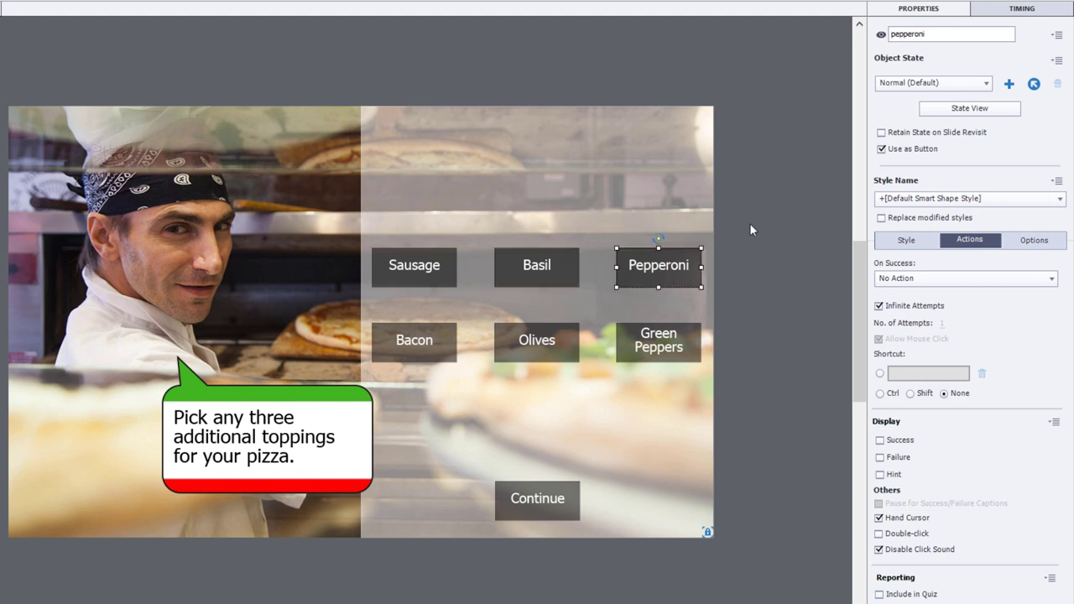
left_click(418, 334)
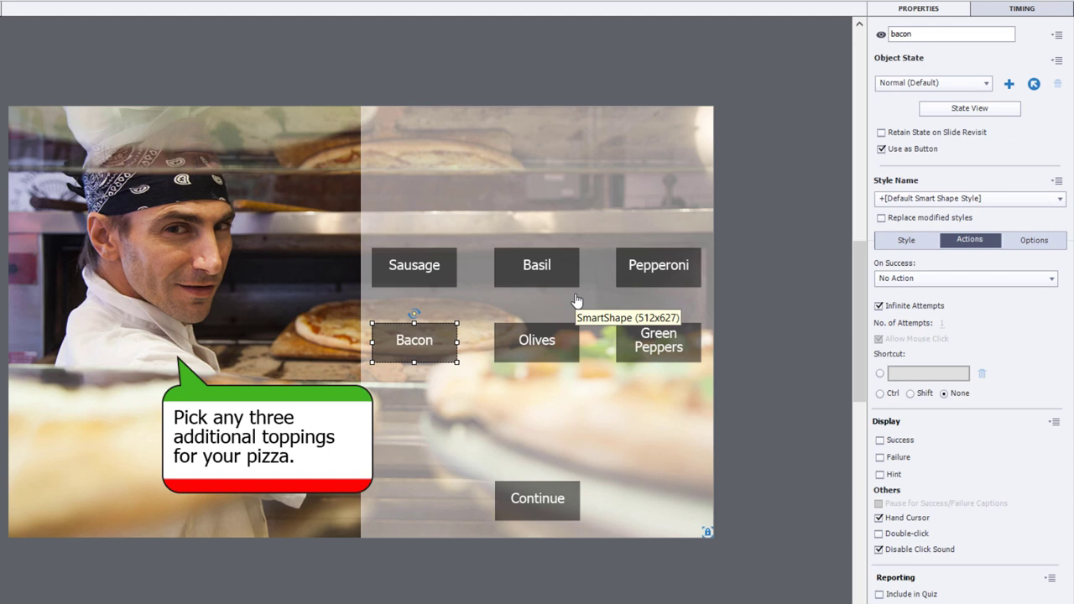
left_click(543, 501)
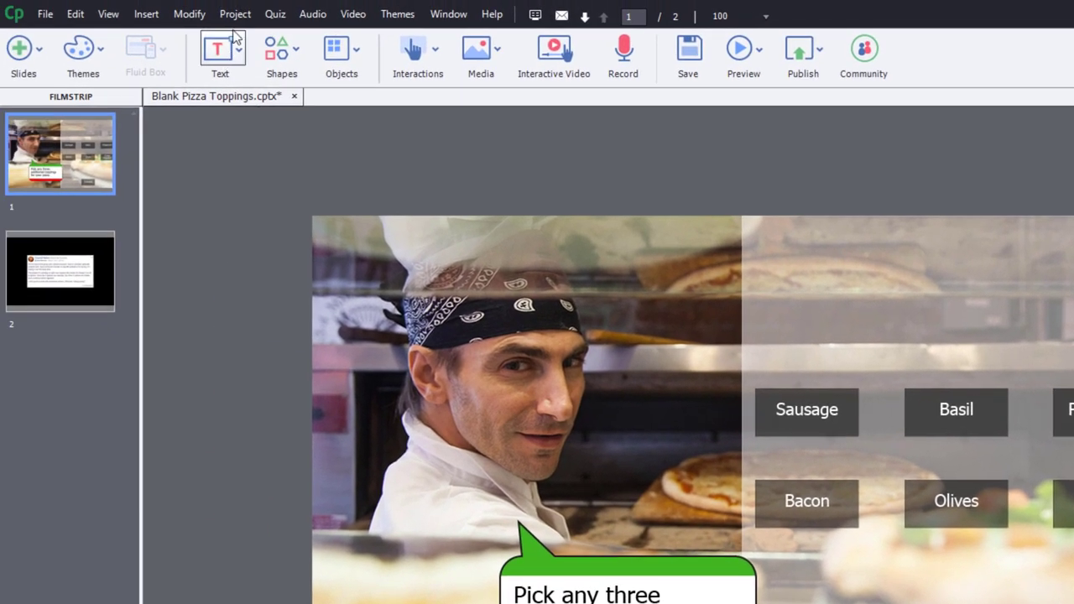
- Review the project variables _items_selected, _bacon, _basil, _green_peppers, _olives, _pepperoni and _sausage
left_click(233, 17)
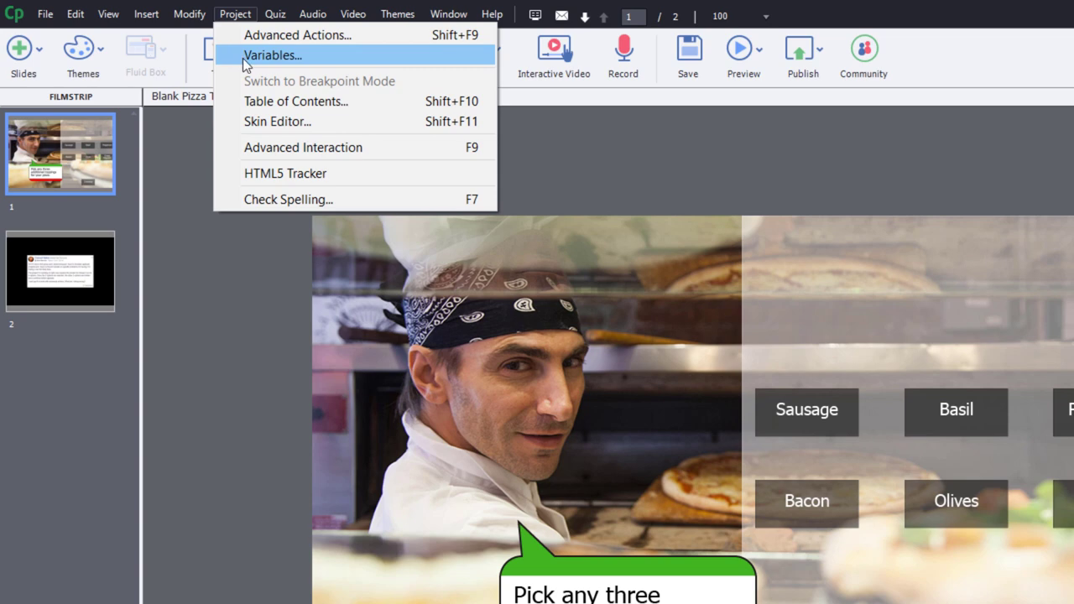
left_click(243, 58)
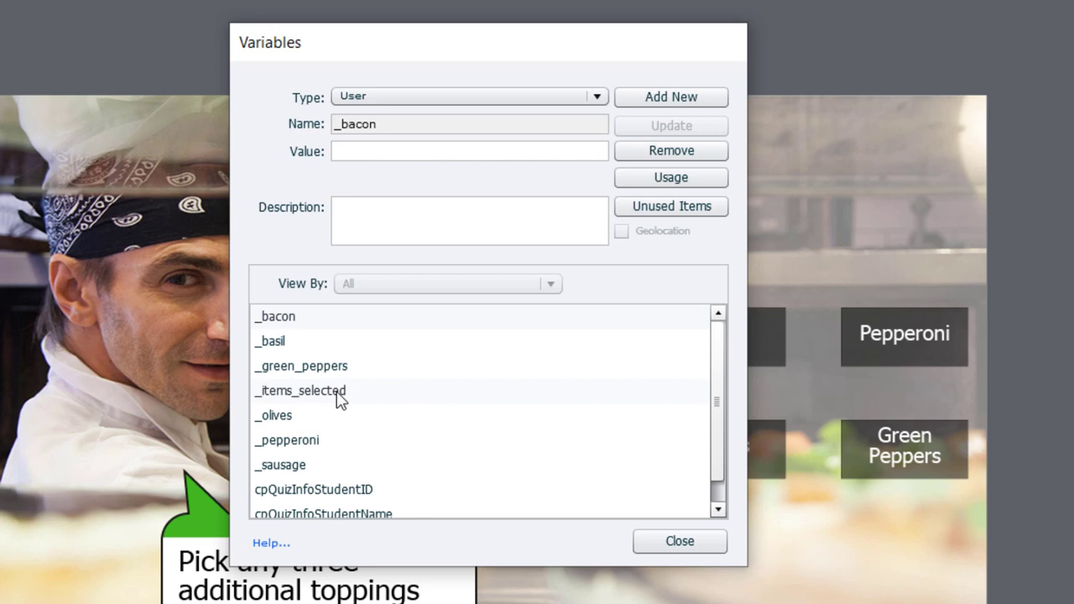
left_click(339, 393)
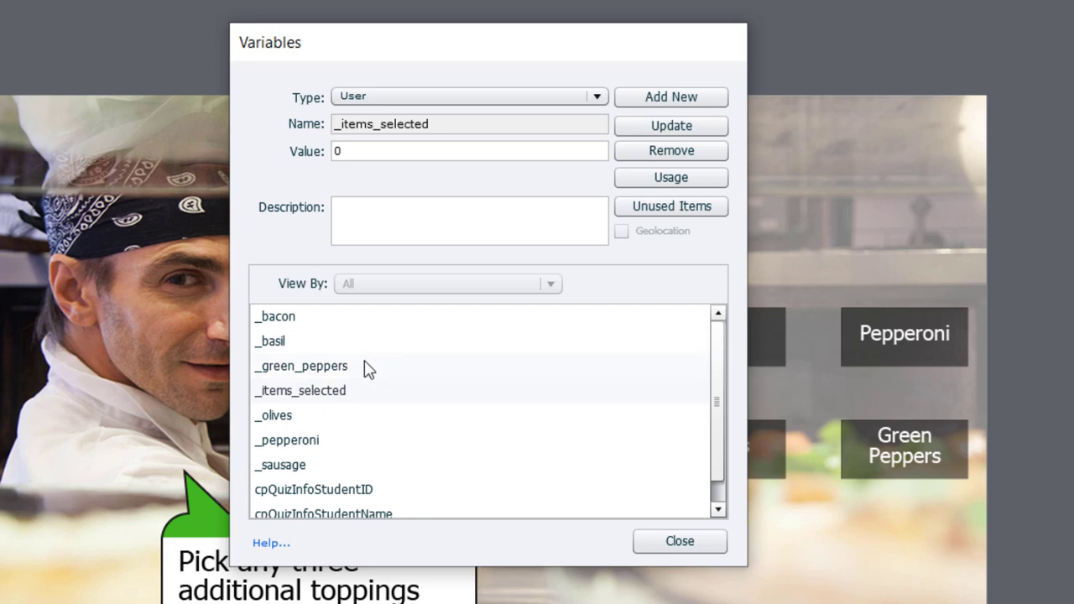
left_click(293, 319)
left_click(290, 341)
left_click(293, 368)
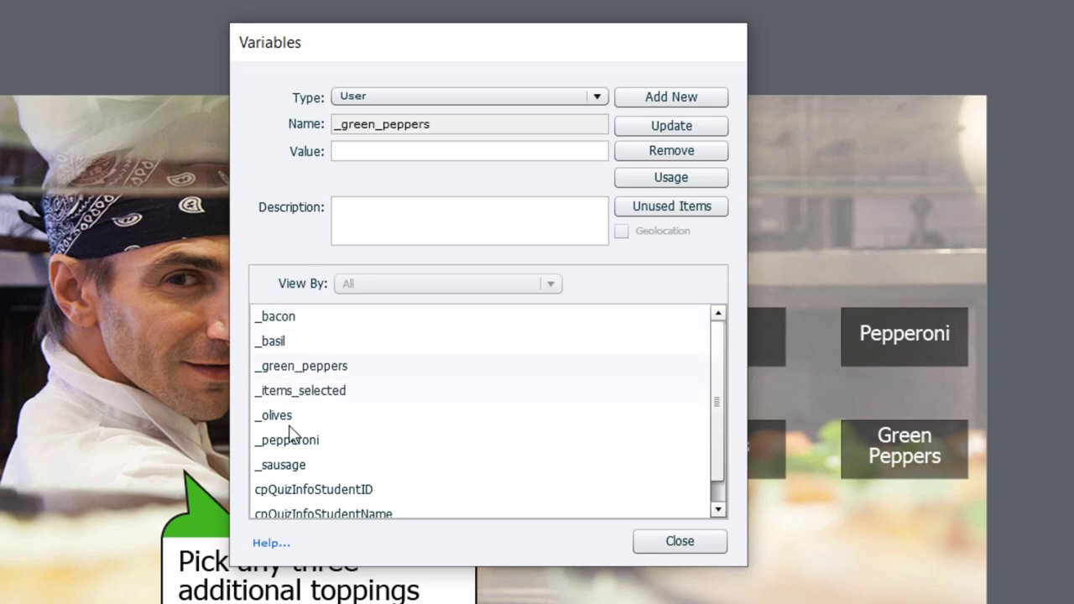
left_click(289, 417)
left_click(290, 441)
left_click(317, 466)
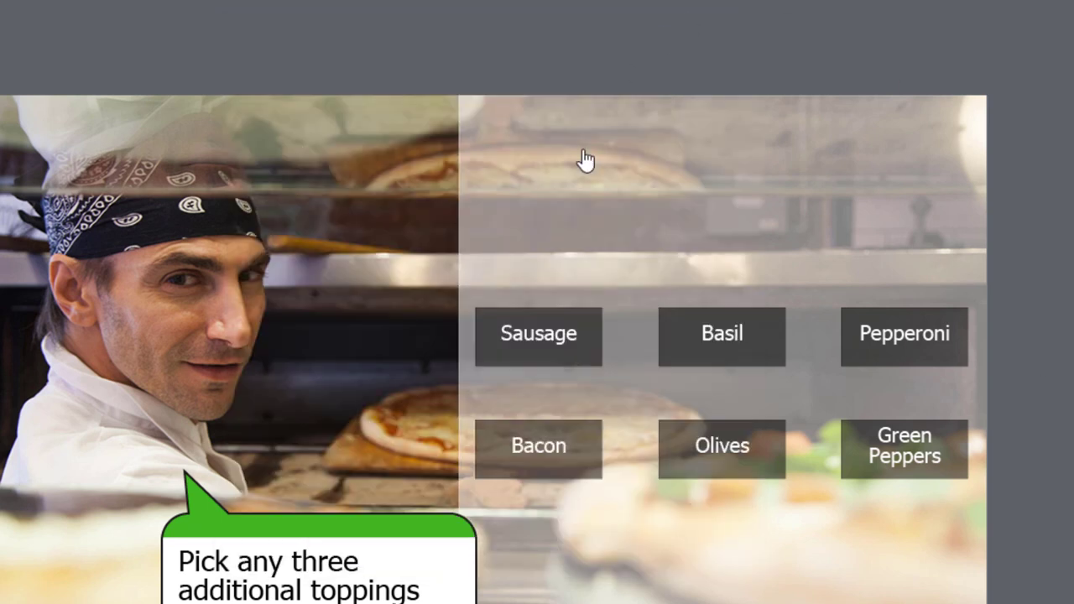
- Set the Sausage button's On Success to Execute Advanced Actions and open the Advanced Actions editor
left_click(567, 335)
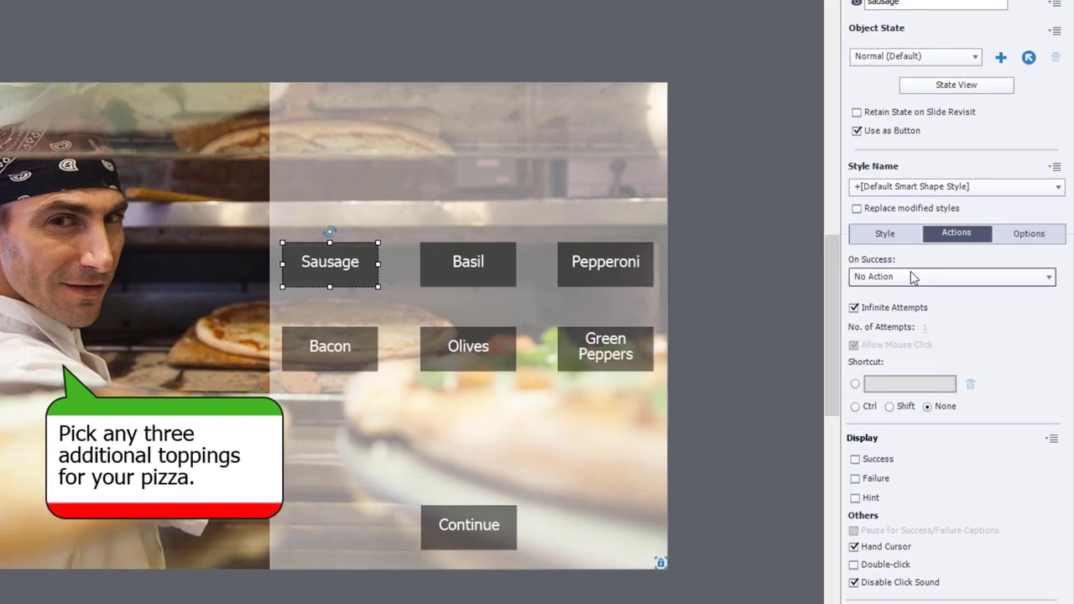
left_click(911, 276)
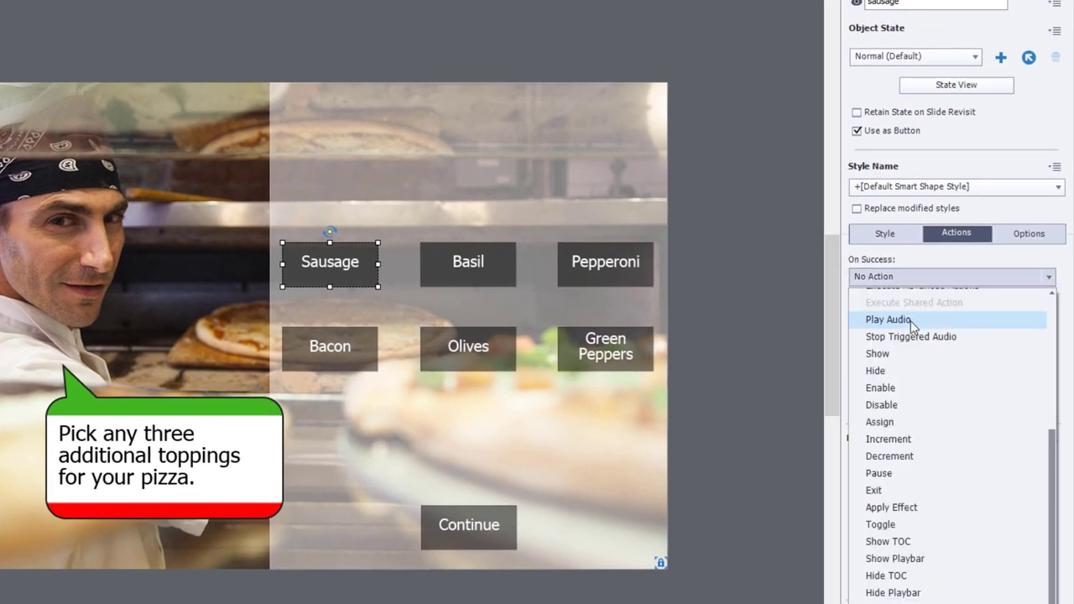
scroll(913, 327, "up", 4)
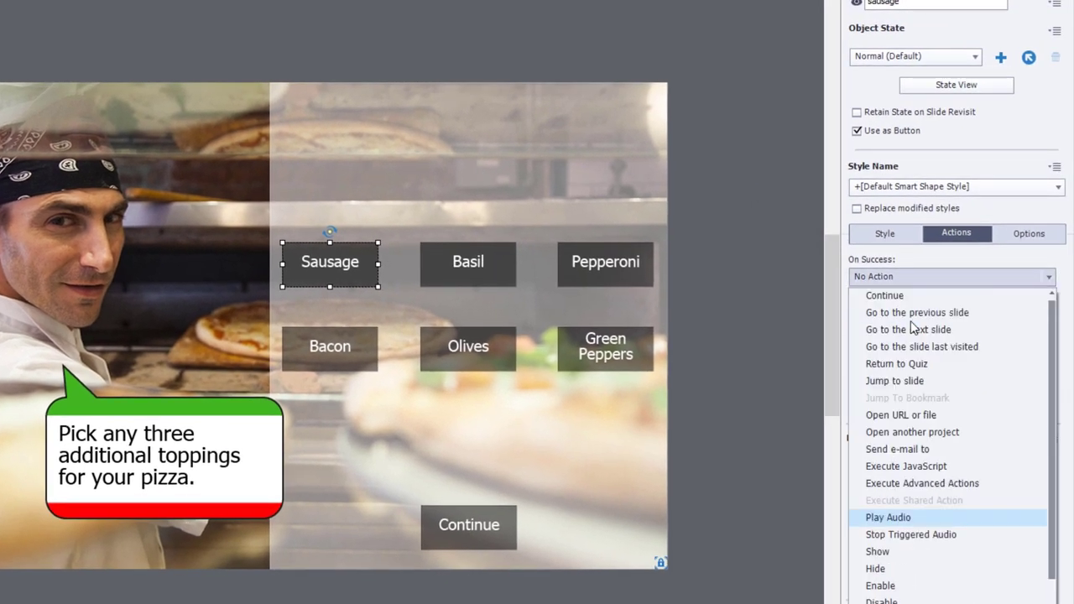
left_click(911, 484)
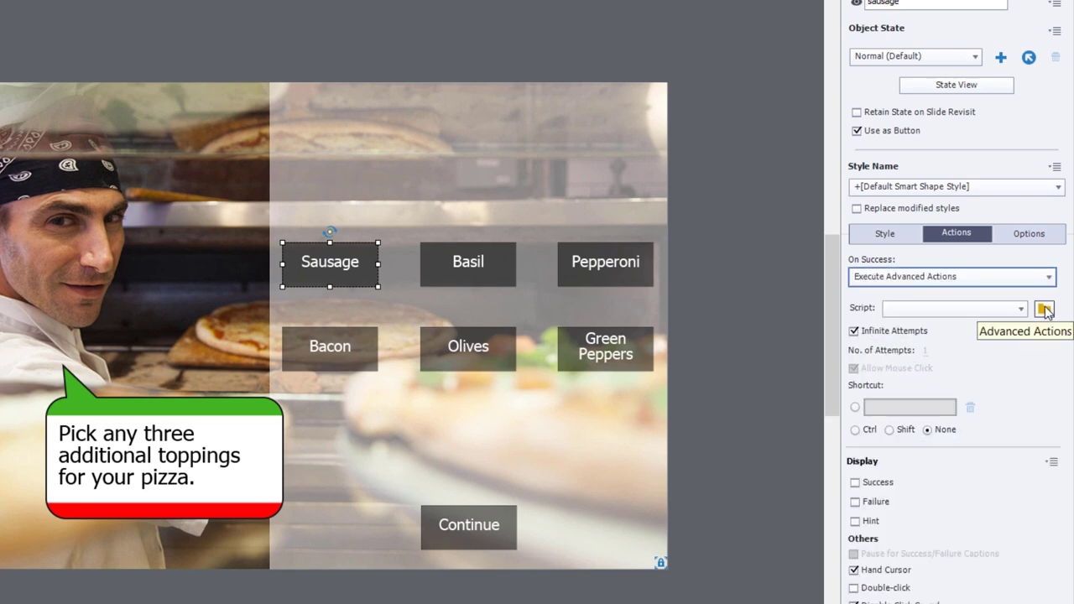
left_click(1045, 310)
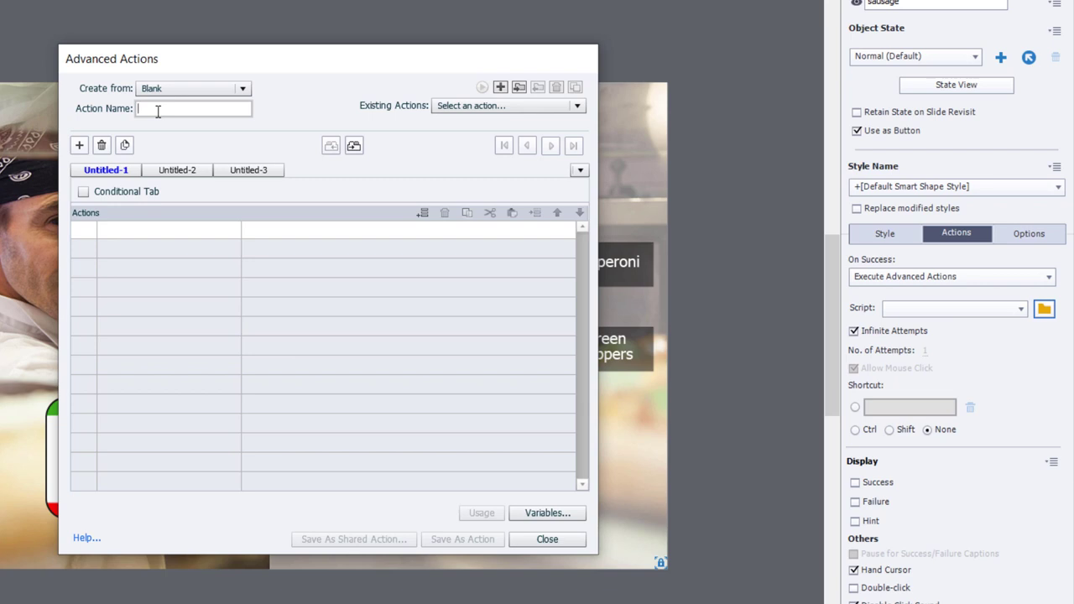
- Enter select_sausage as the Action Name and rename the Untitled-1 decision to 'button press'
type("sele")
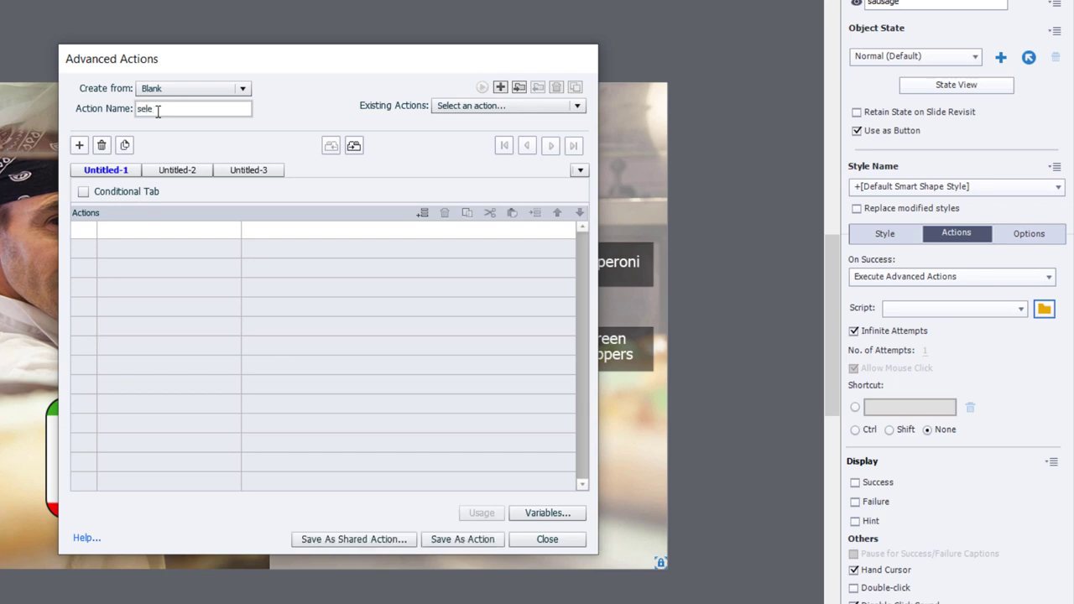
type("ct_sausage")
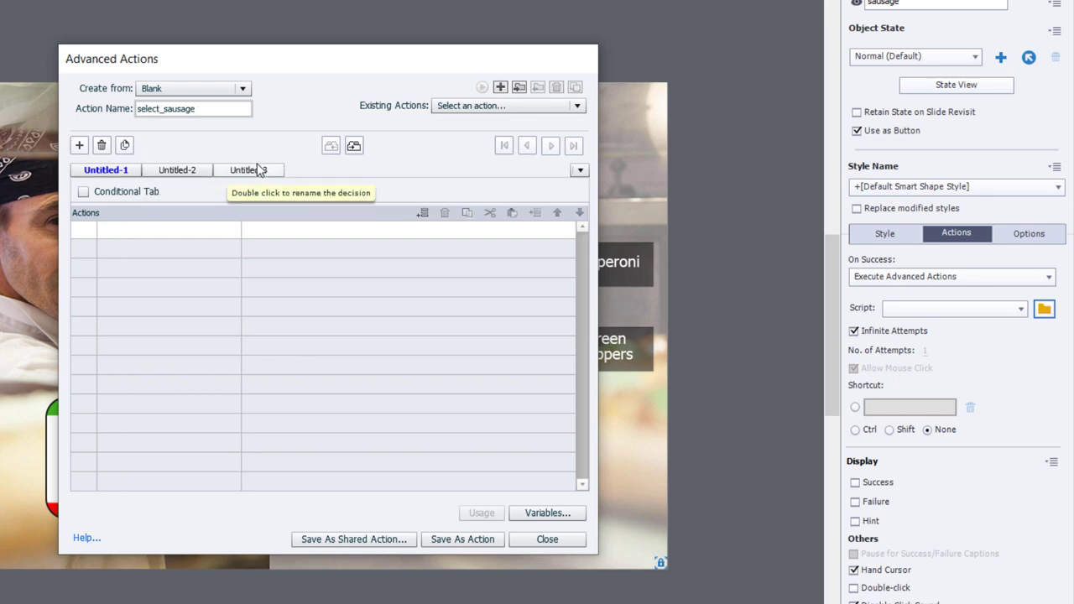
double_click(126, 171)
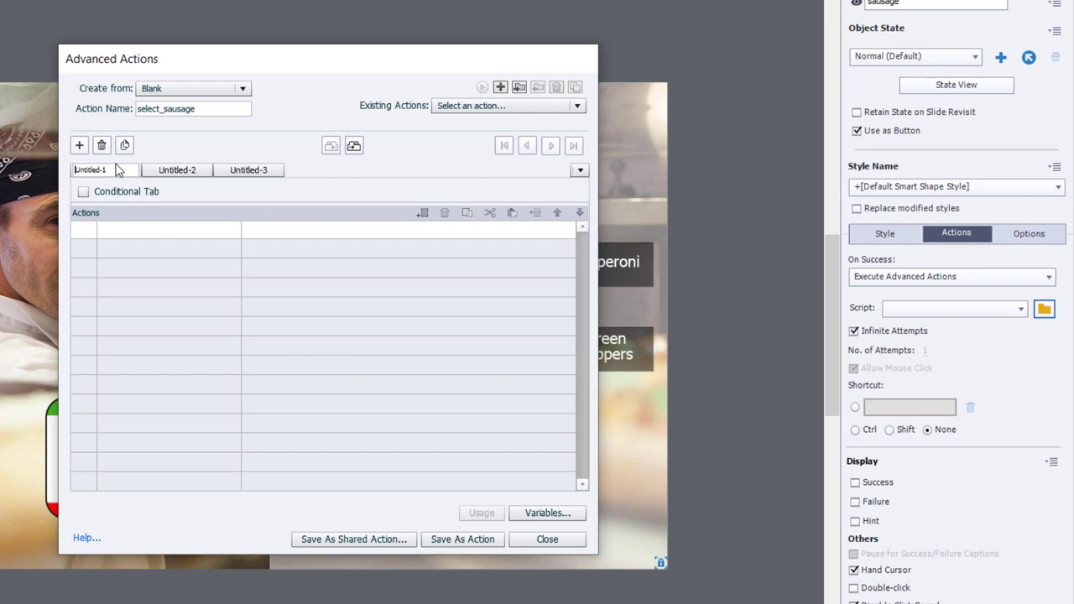
key("ctrl+a")
type("button press")
key("Return")
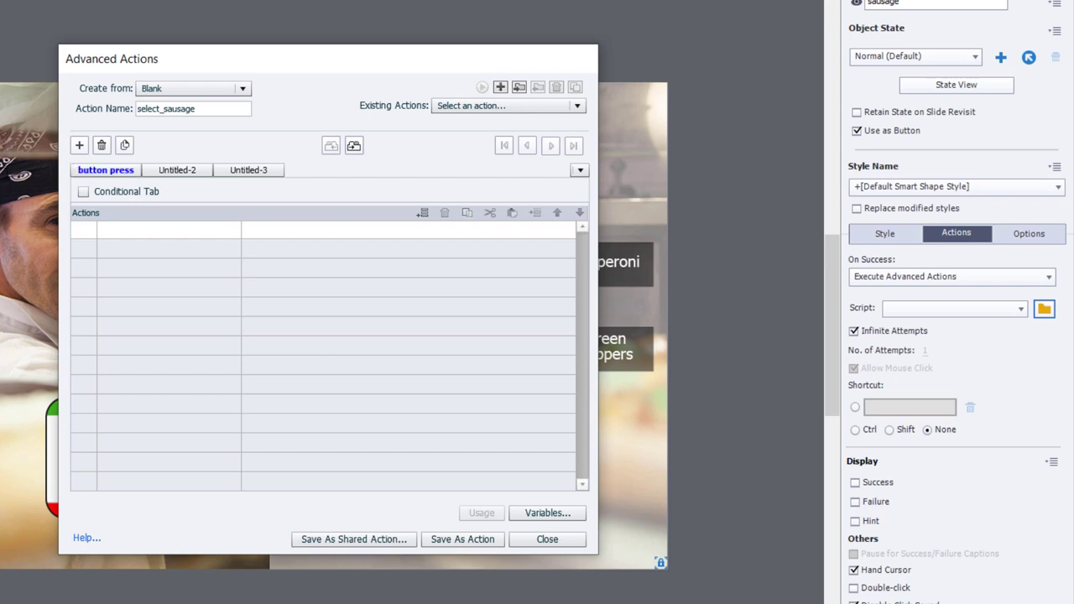
- Add an Assign action that sets _sausage to the literal value 1
left_click(117, 238)
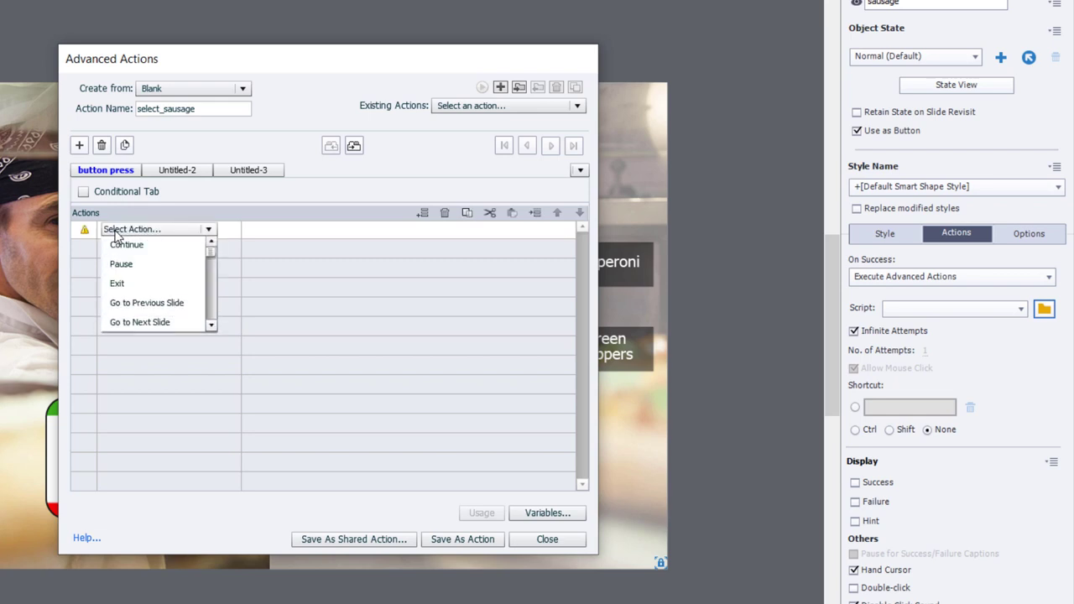
key("a")
left_click(122, 247)
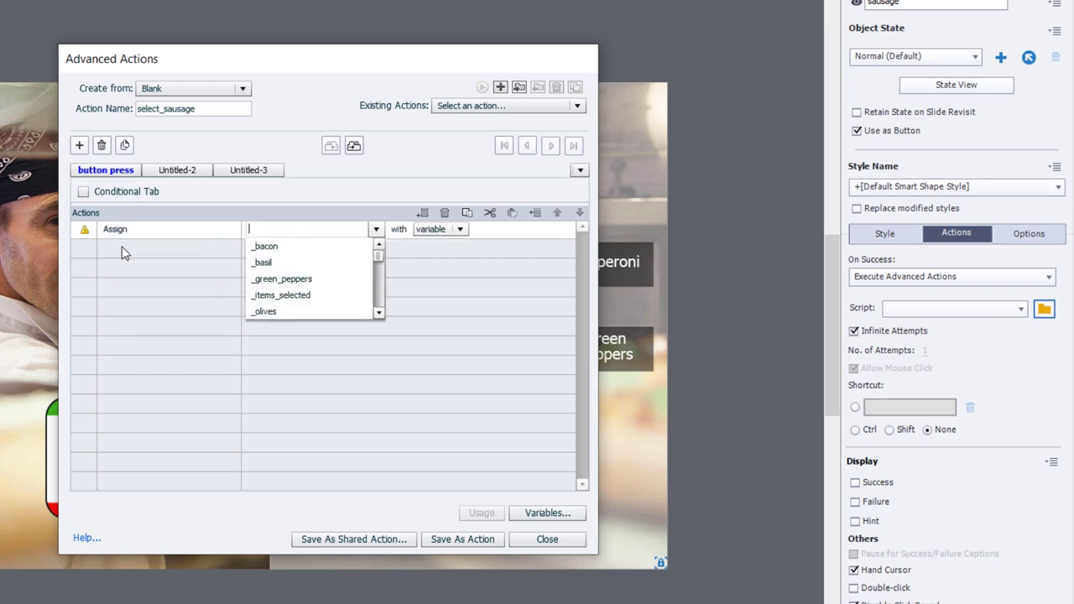
left_click(380, 314)
left_click(380, 314)
left_click(379, 314)
left_click(270, 294)
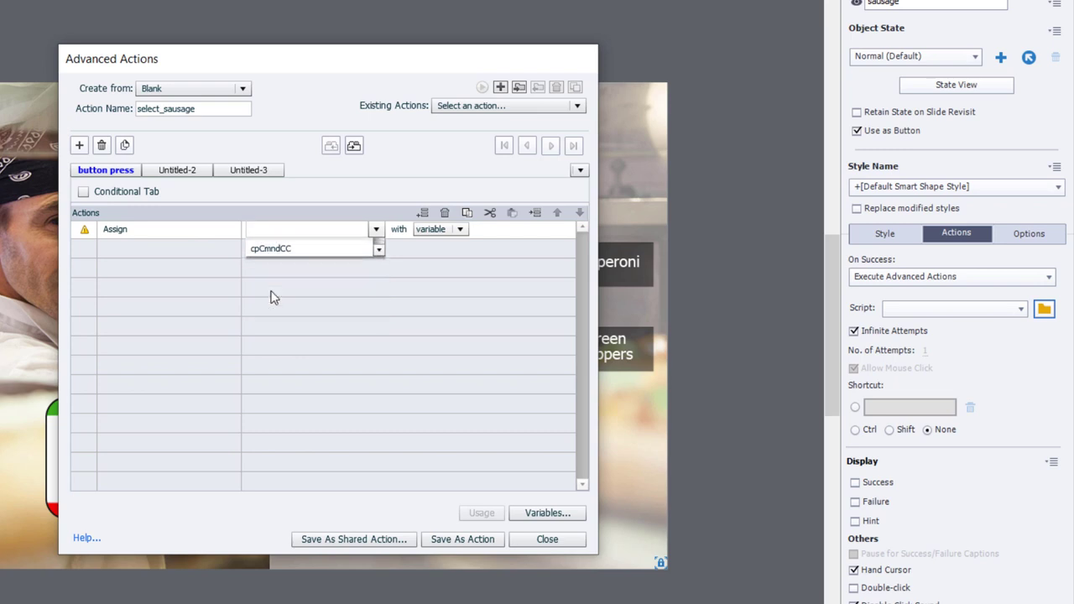
left_click(339, 231)
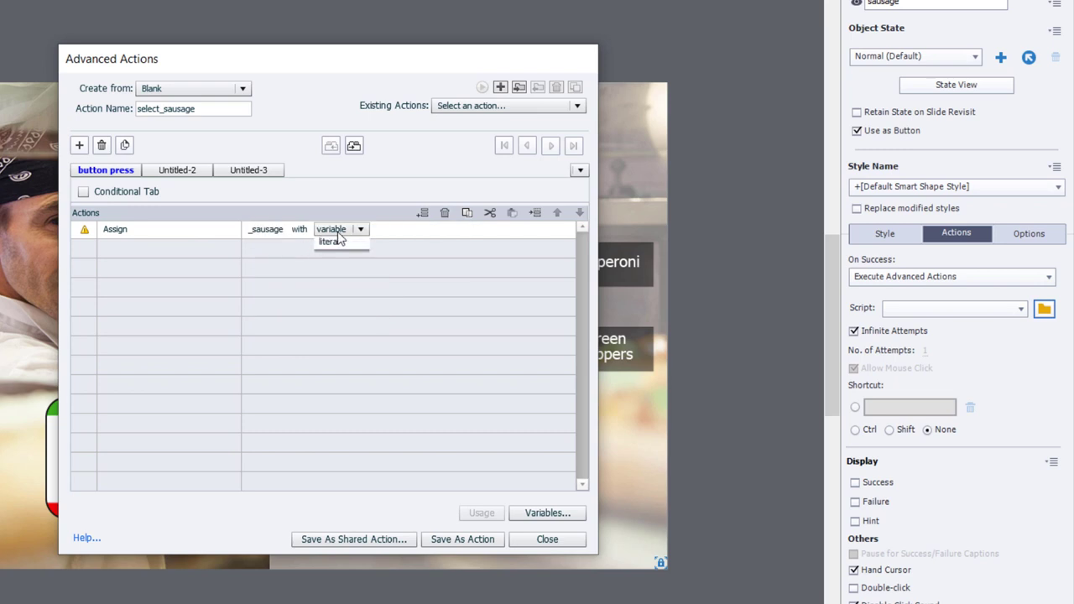
left_click(338, 256)
type("1")
key("Return")
- Add a Change State of action setting the sausage object to its Selected state
left_click(128, 256)
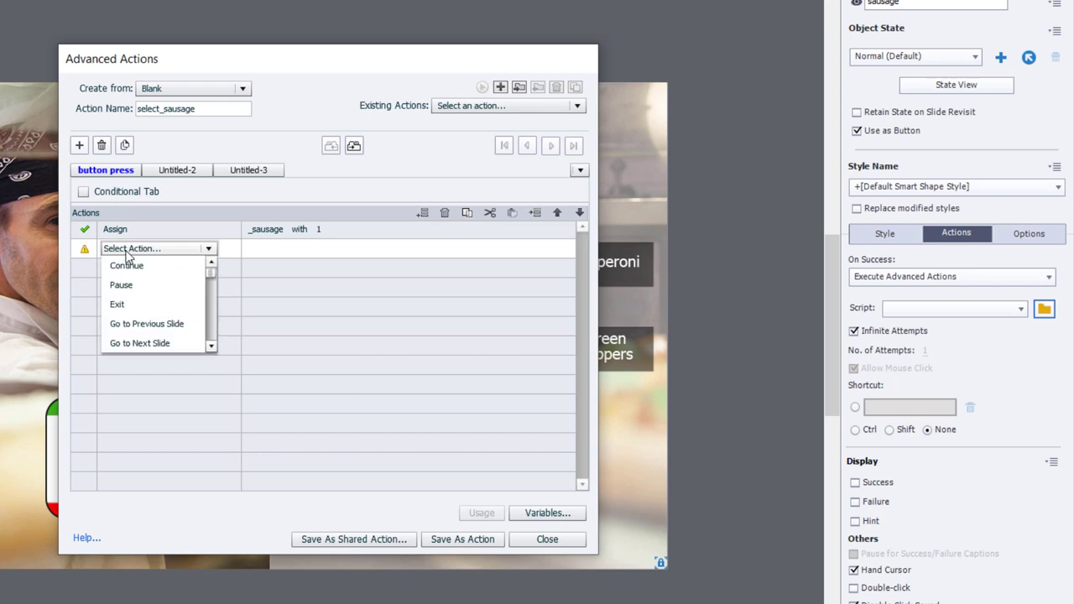
key("Down")
key("c")
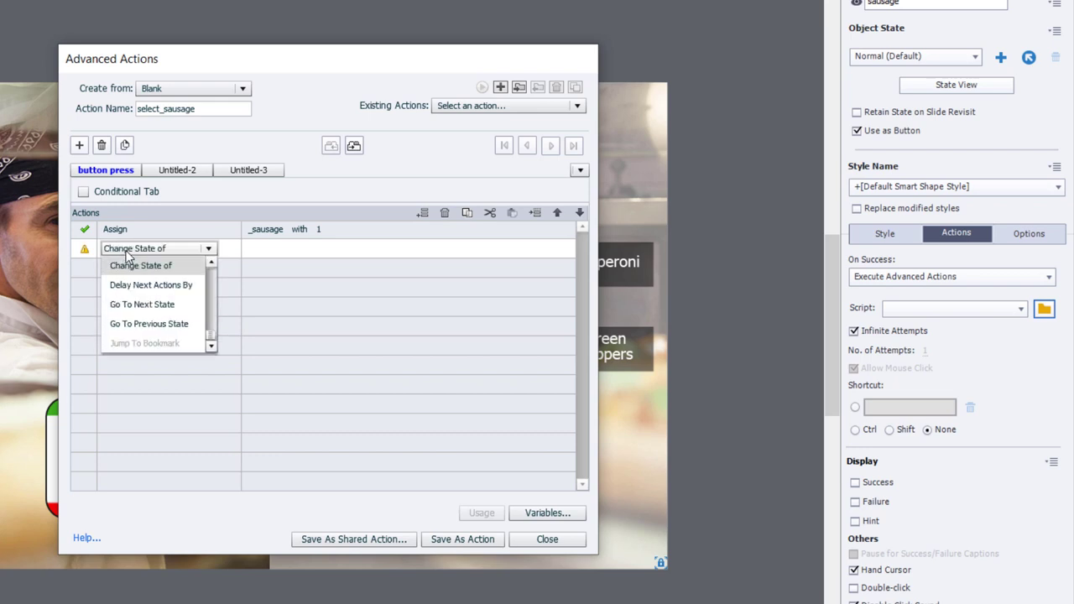
left_click(131, 266)
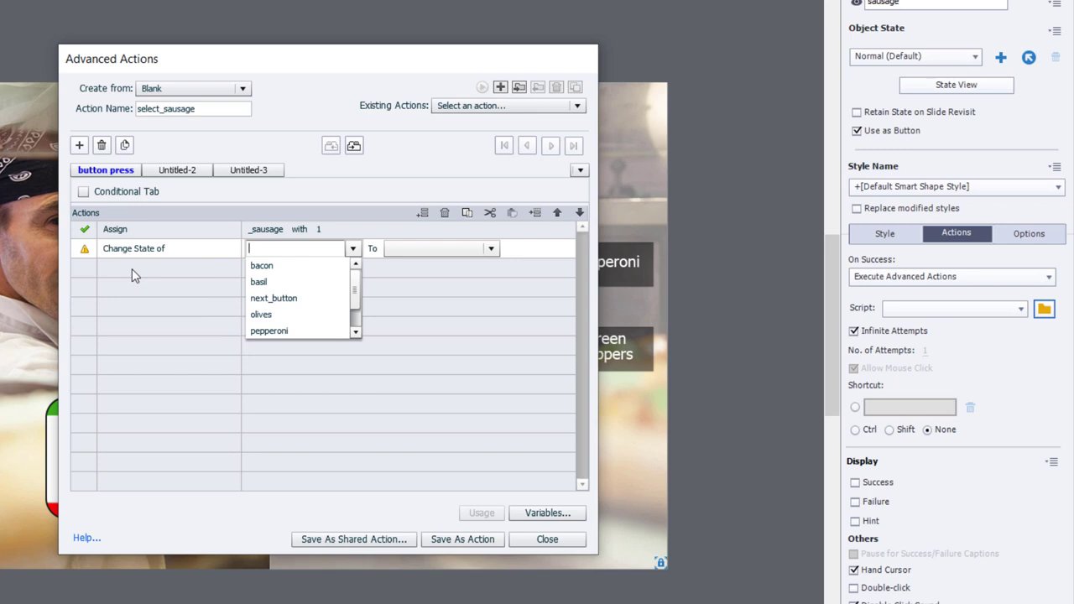
type("sau")
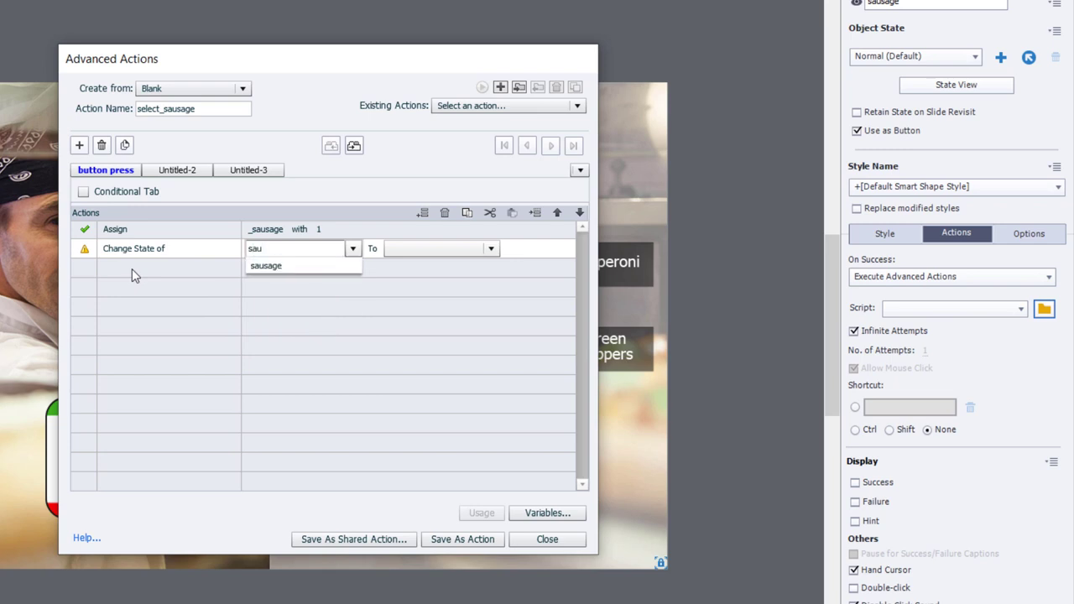
key("Down")
key("Return")
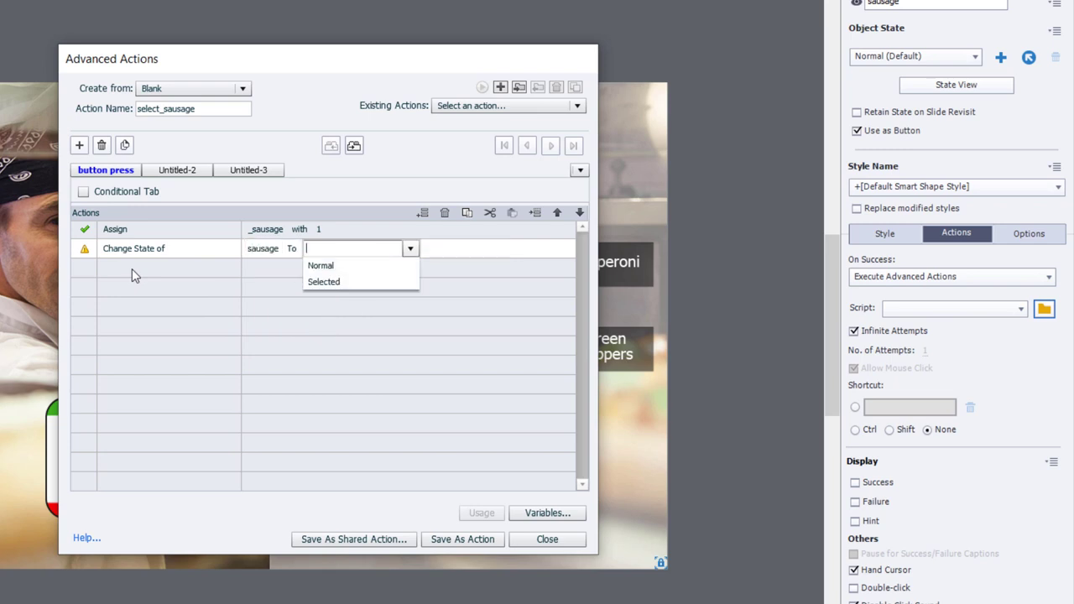
left_click(341, 281)
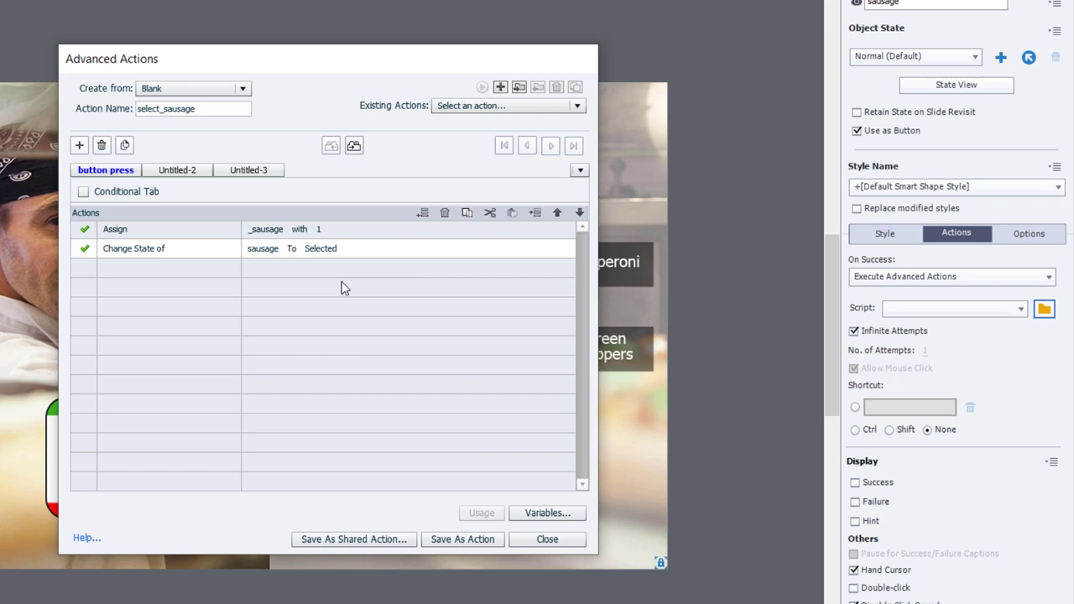
- Add an Increment action raising _items_selected by 1, then show the empty Untitled-2 decision
left_click(109, 278)
key("i")
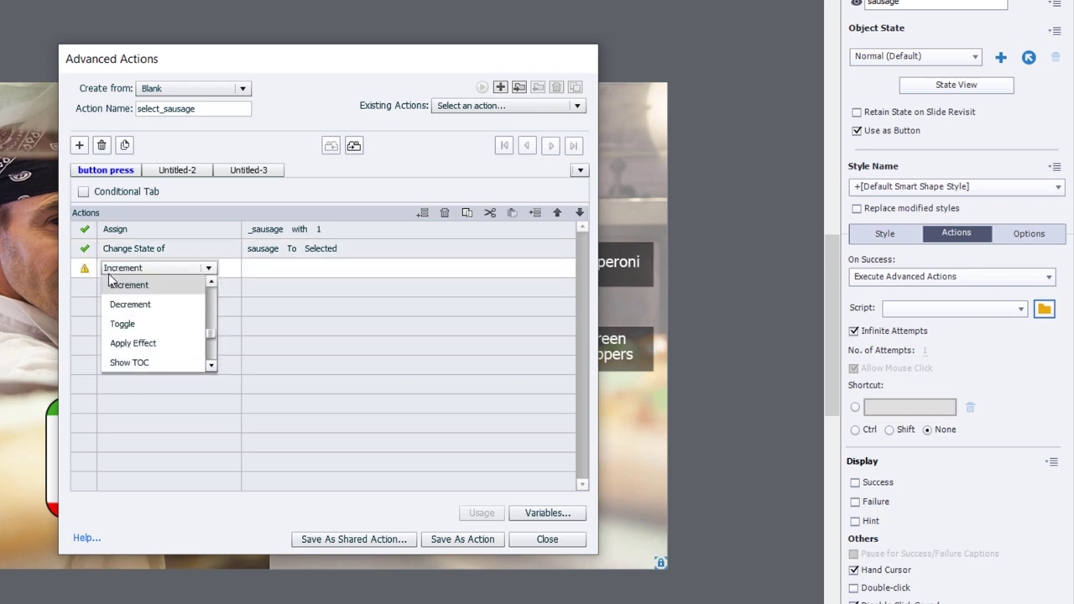
key("c")
key("i")
key("Return")
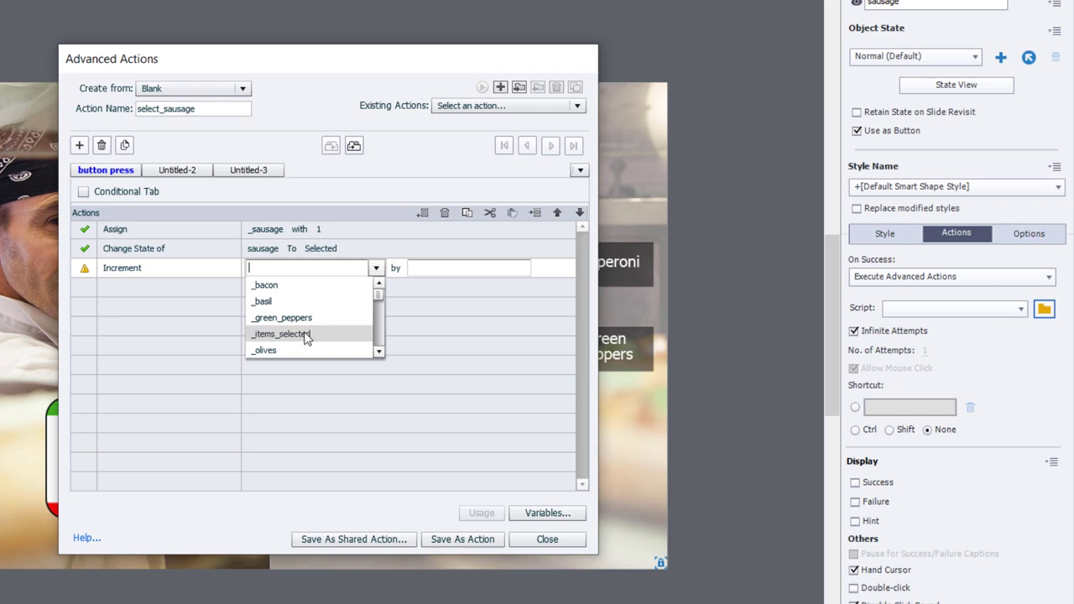
left_click(306, 335)
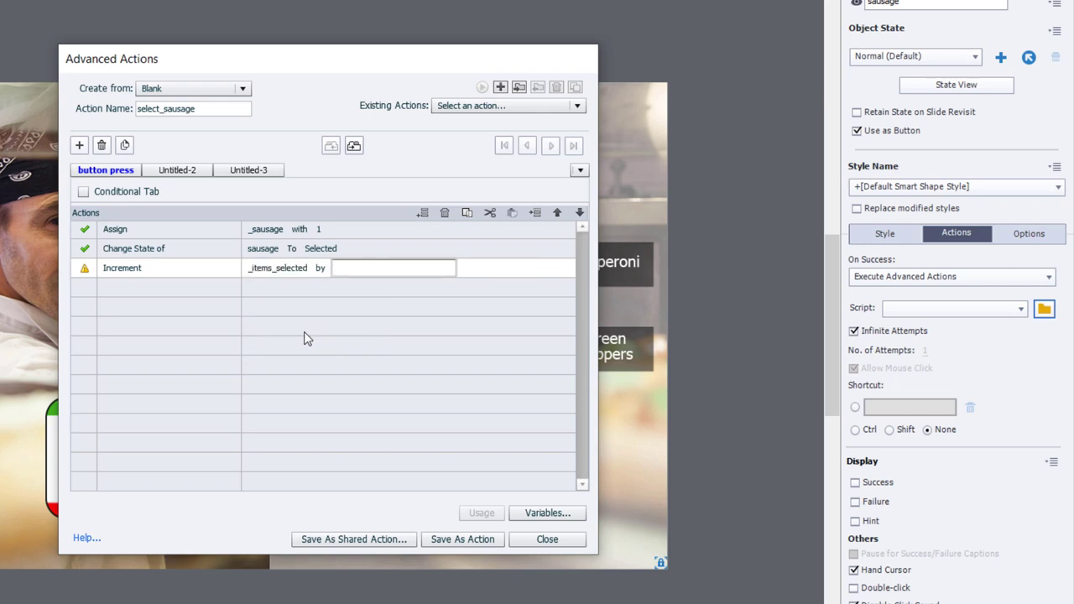
type("1")
key("Return")
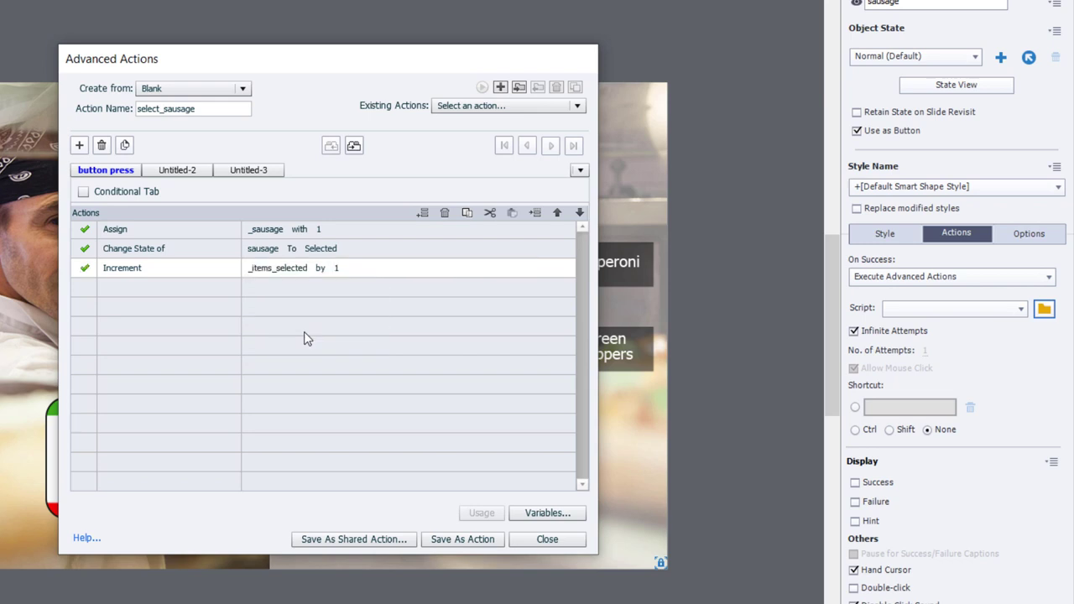
left_click(178, 170)
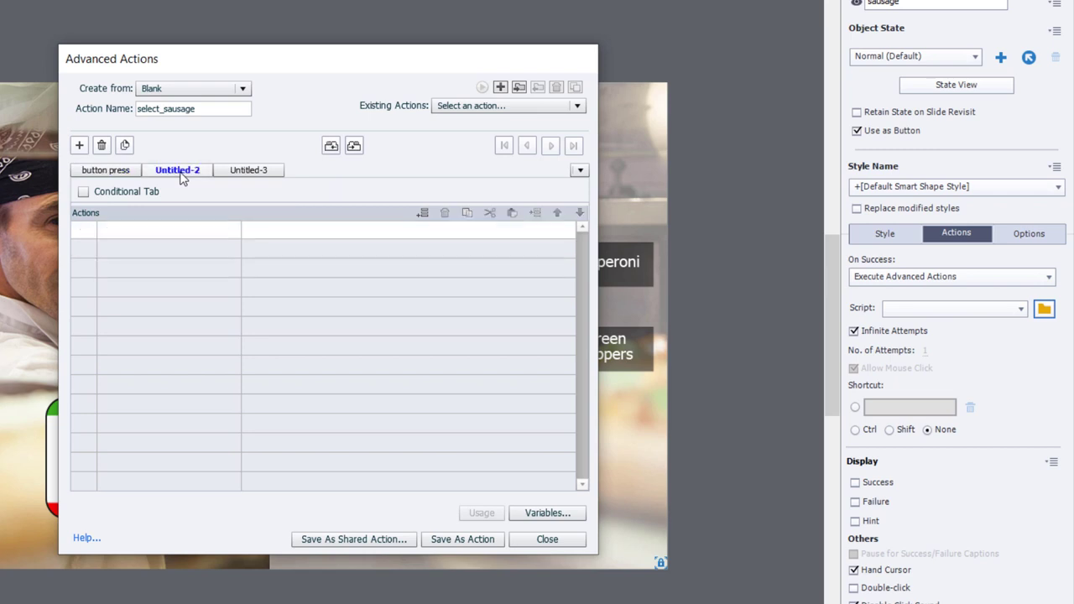
- Rename the Untitled-2 decision to sausage and make it a Conditional tab
double_click(180, 174)
type("sauaage")
key("Return")
left_click(83, 192)
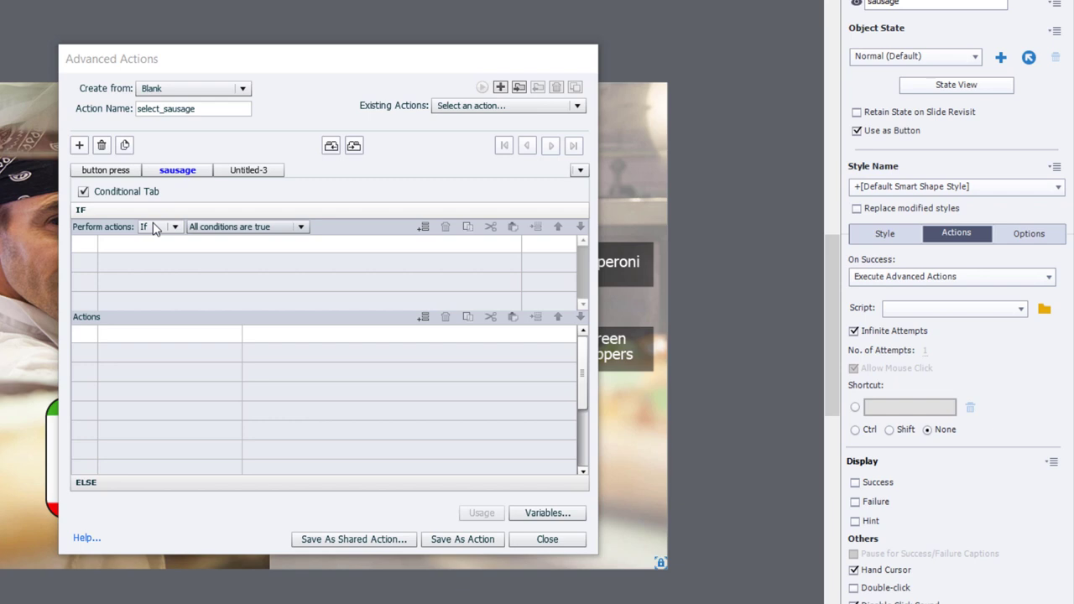
- Add the IF condition: variable _items_selected is equal to literal 3
left_click(135, 249)
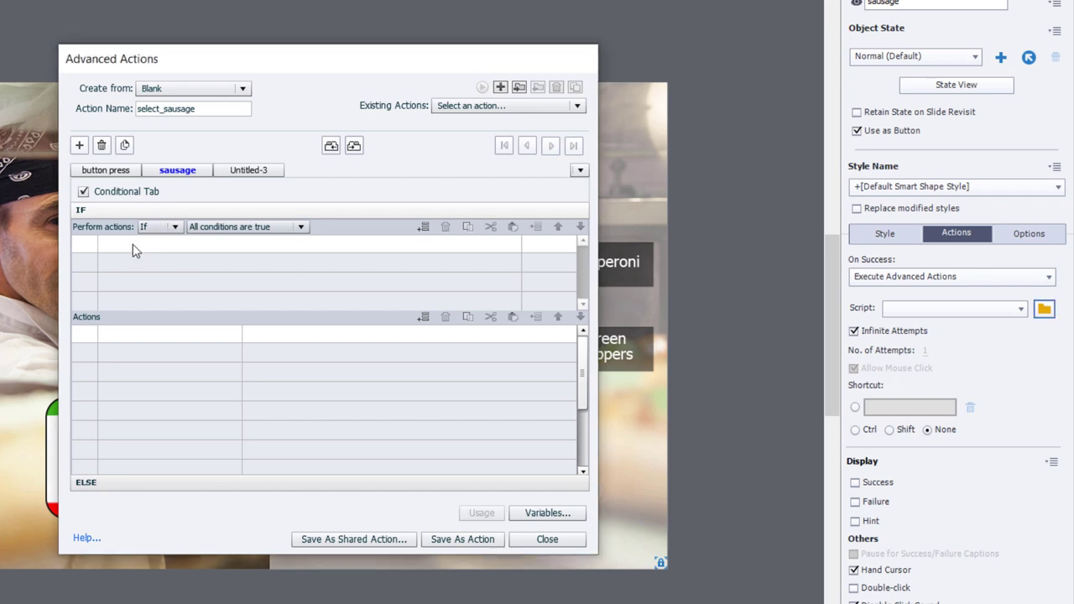
left_click(132, 245)
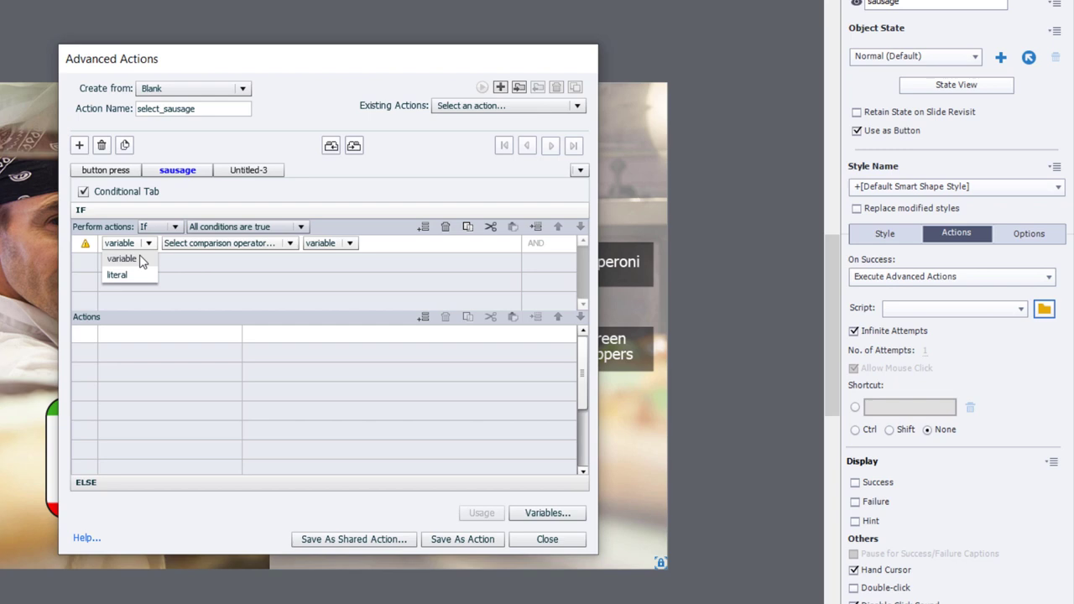
left_click(141, 260)
type("tem")
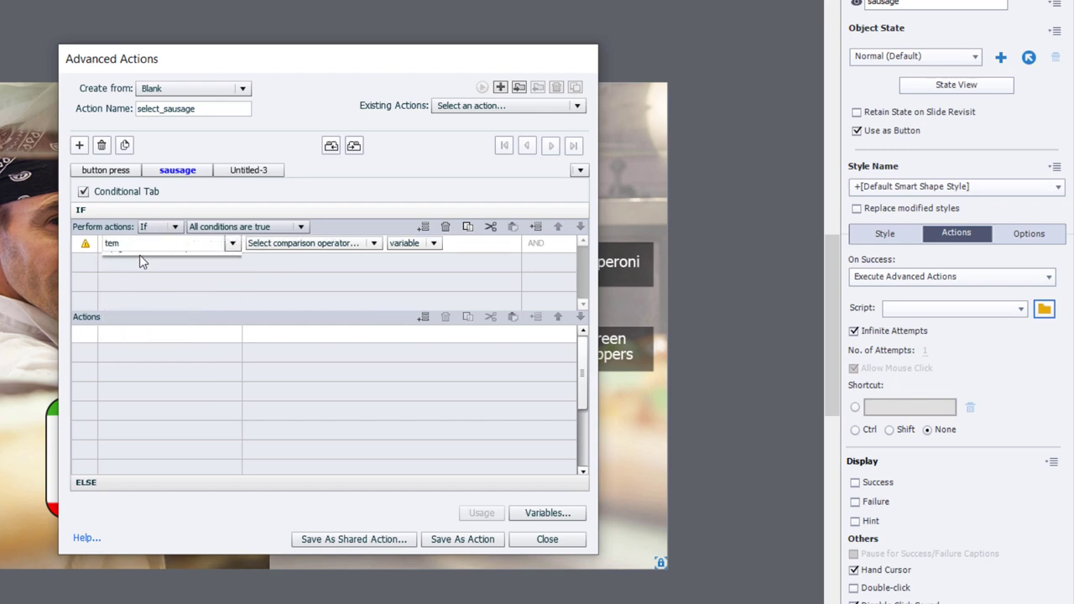
left_click(140, 259)
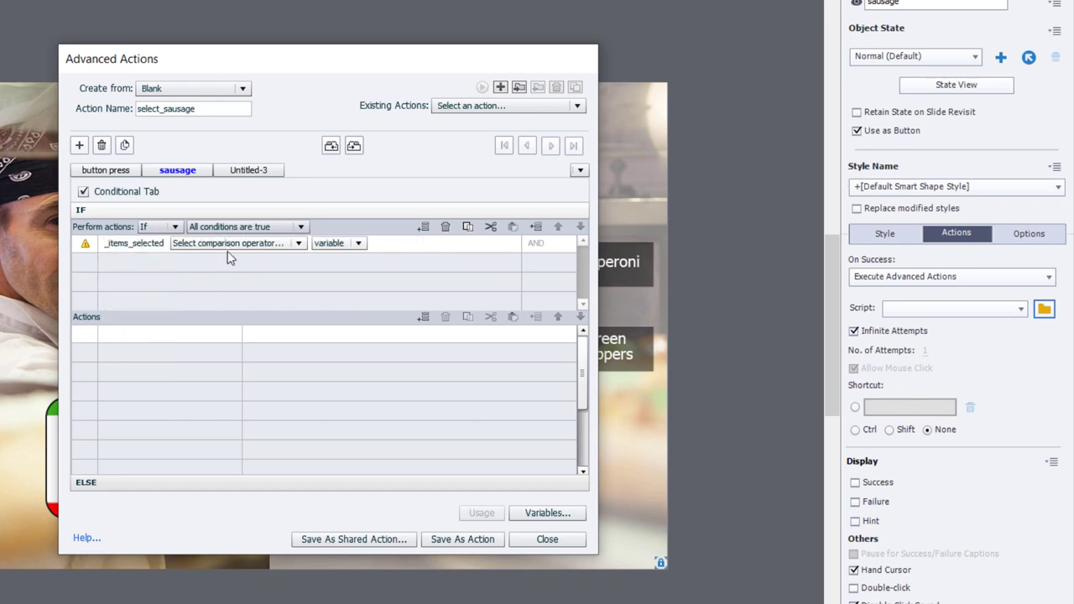
left_click(234, 244)
left_click(235, 258)
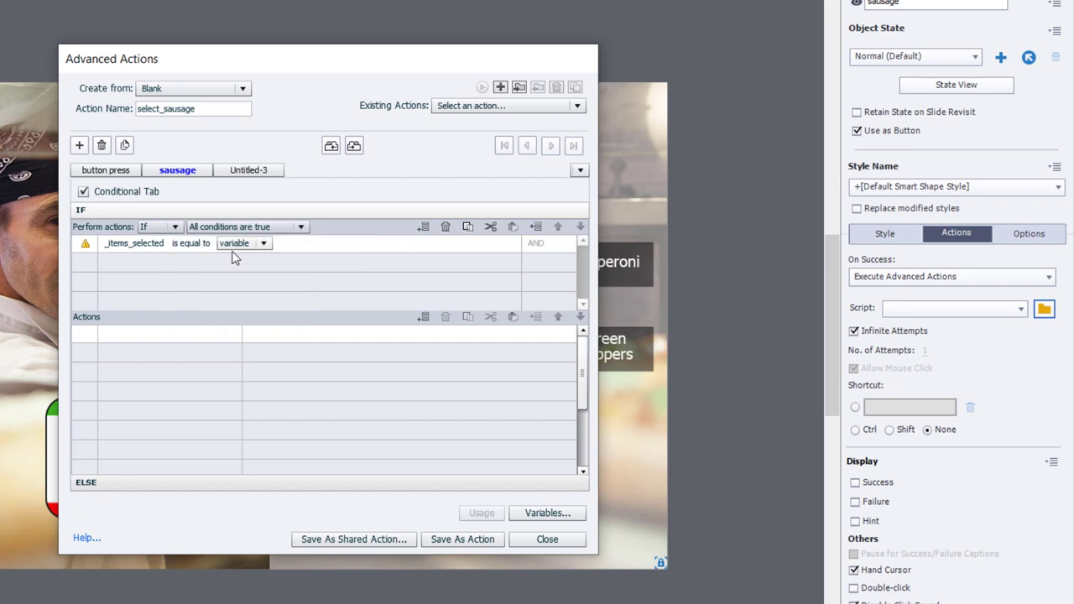
left_click(252, 243)
left_click(258, 277)
type("3")
key("Return")
- Add a second IF condition: variable _sausage is equal to literal 0
left_click(122, 262)
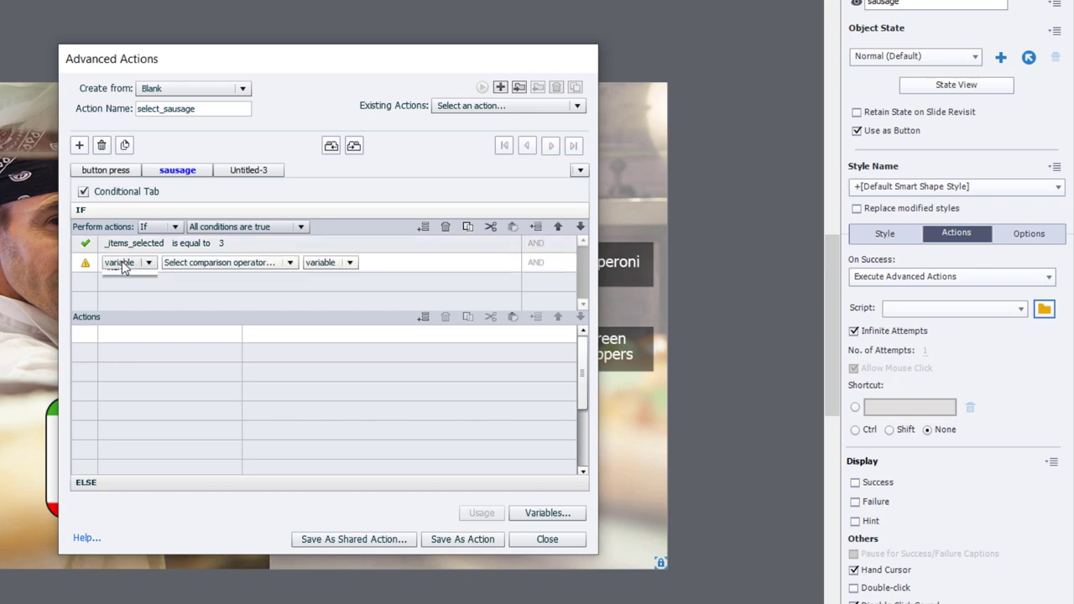
left_click(121, 263)
left_click(123, 280)
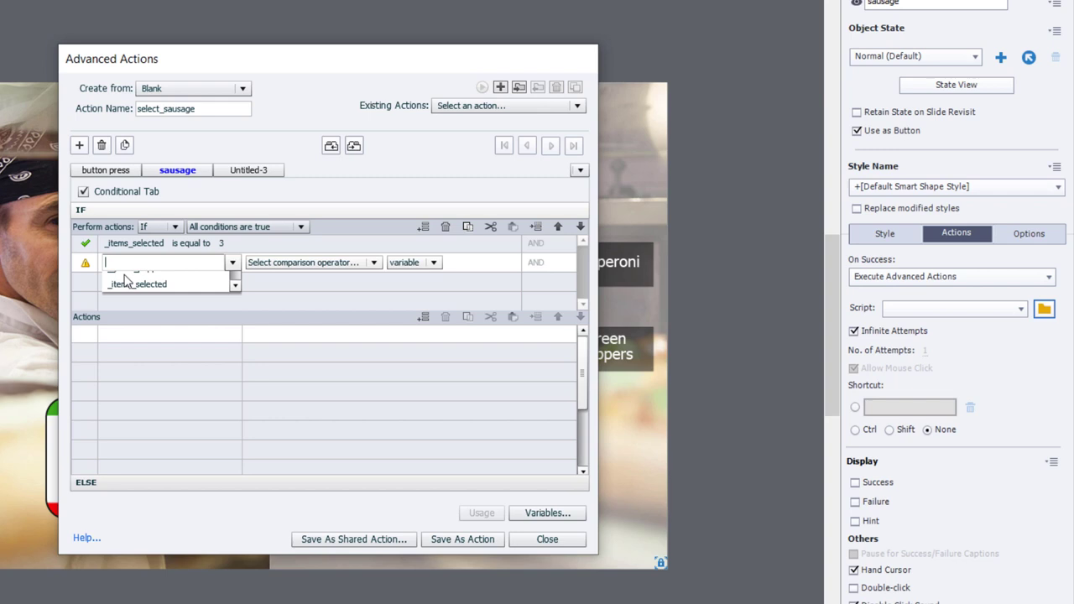
type("_sausage")
left_click(199, 262)
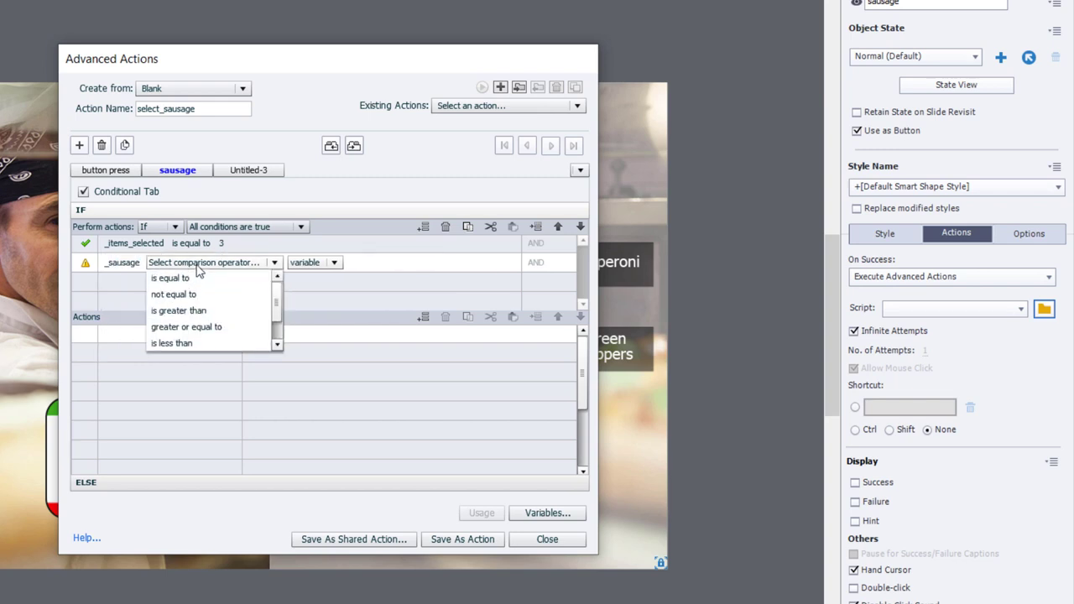
left_click(200, 277)
left_click(240, 263)
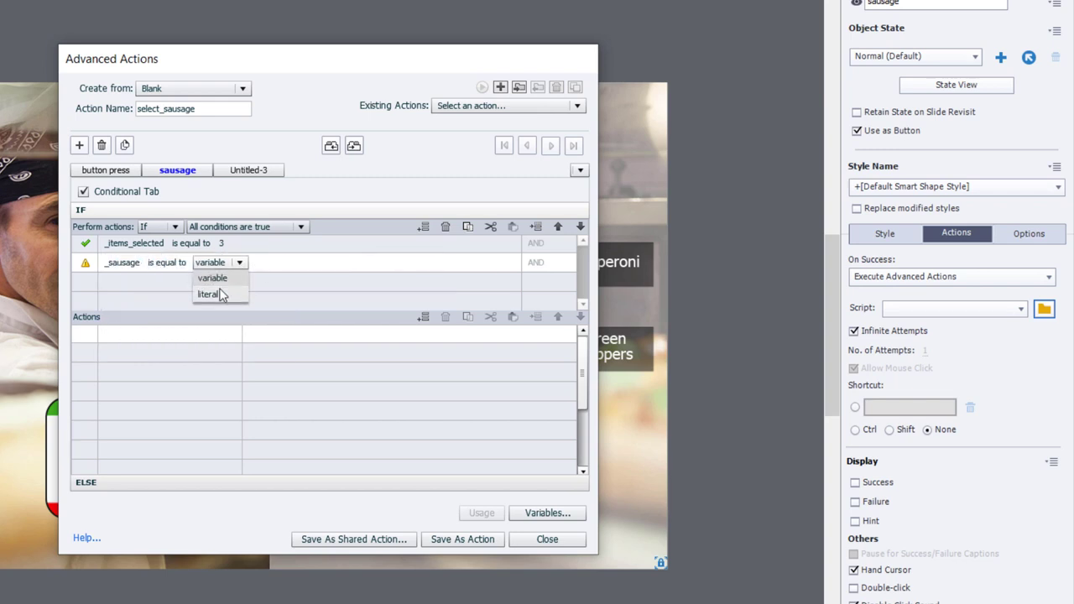
left_click(216, 293)
type("0")
key("Return")
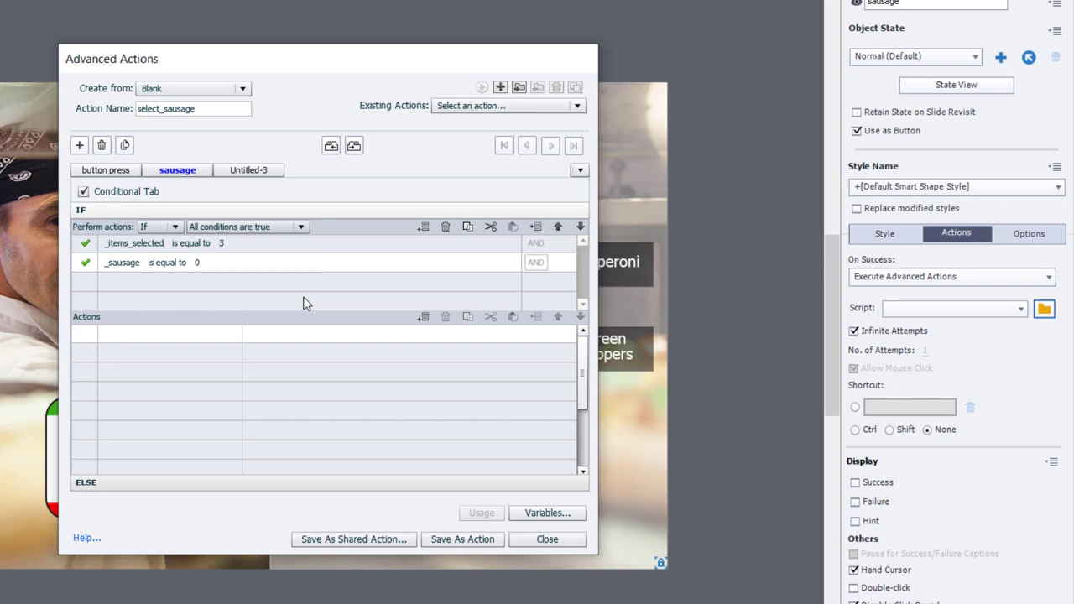
- Add the IF actions Show next_button and Hide sausage to the sausage decision
left_click(122, 340)
key("s")
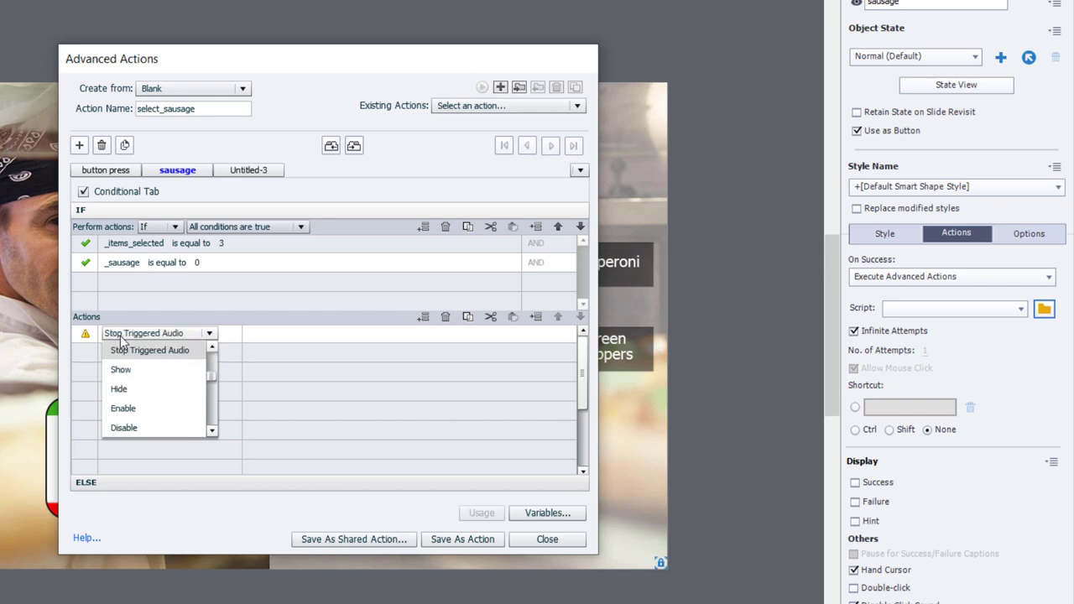
left_click(130, 371)
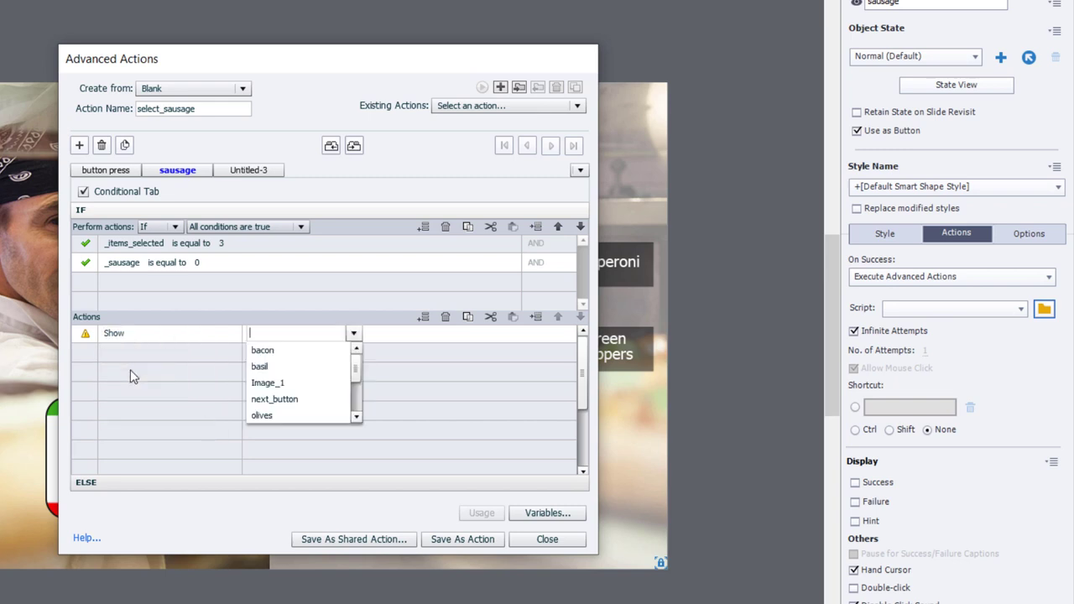
type("ne")
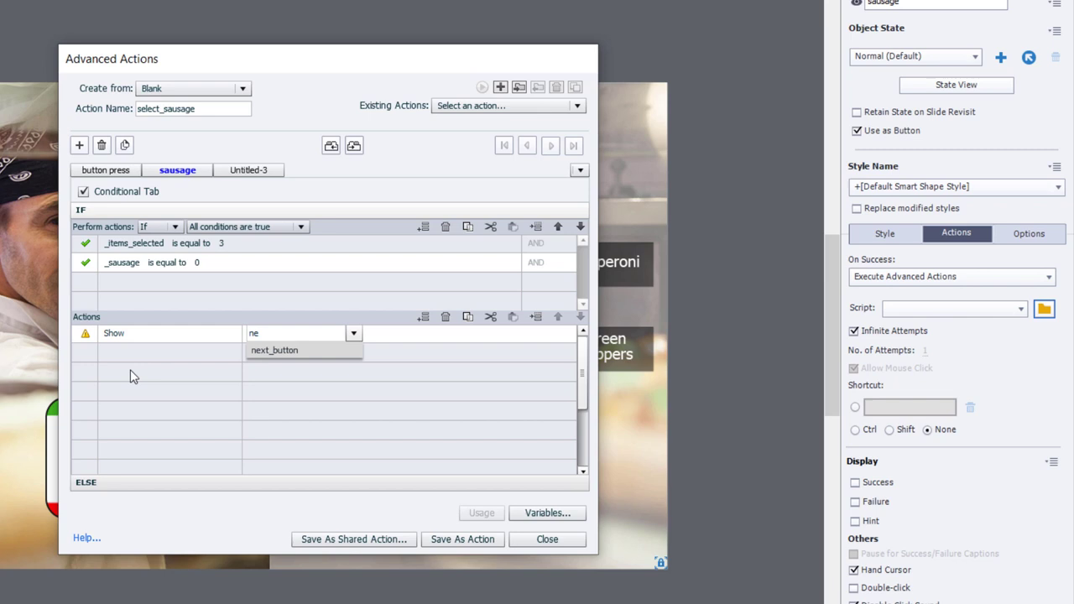
key("Return")
left_click(108, 348)
left_click(127, 354)
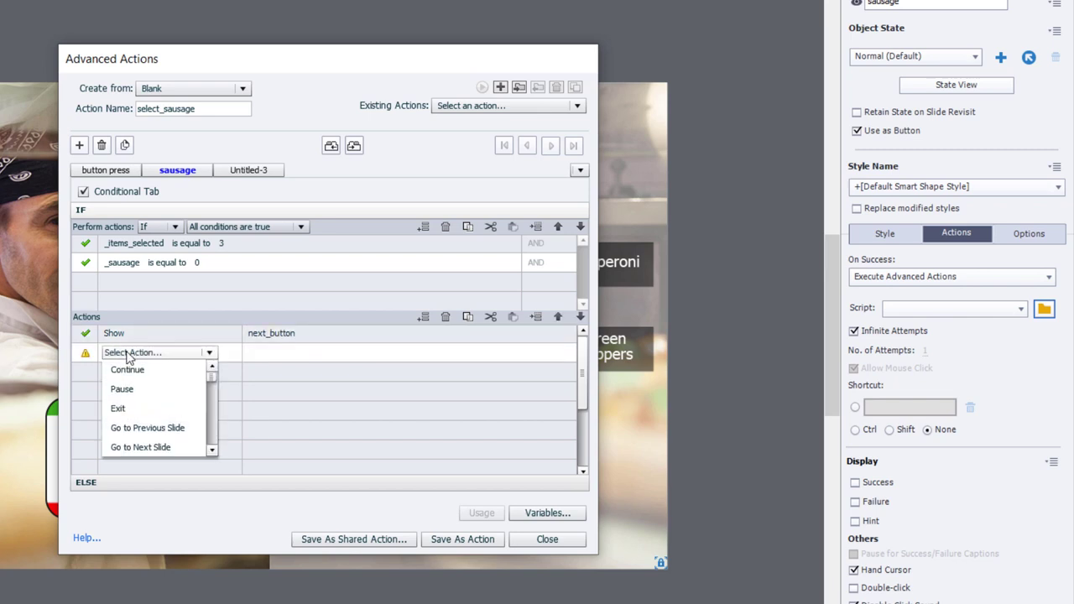
type("h")
key("Return")
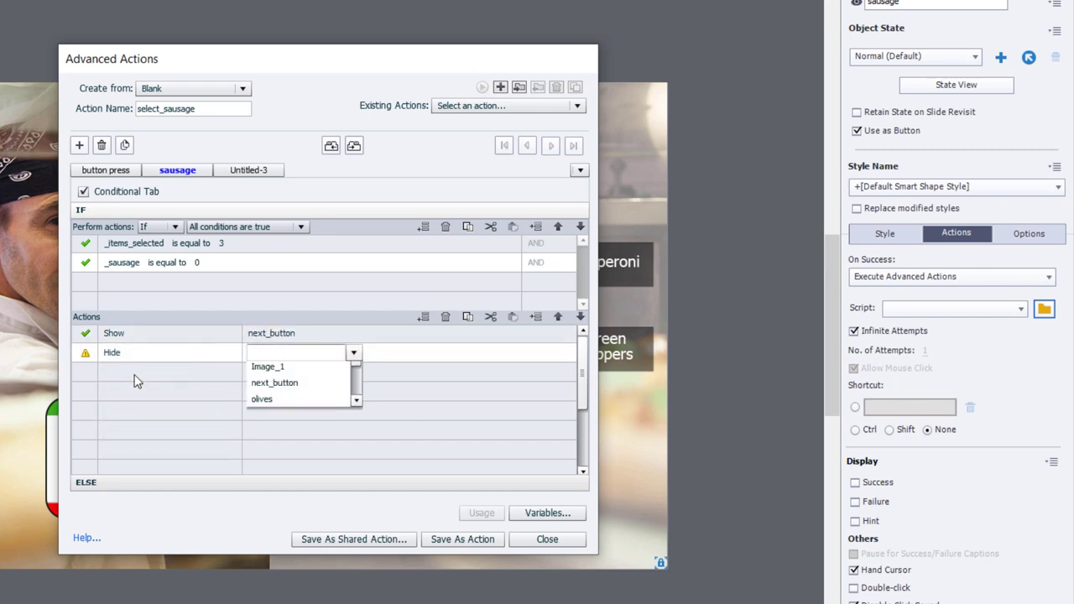
type("sau")
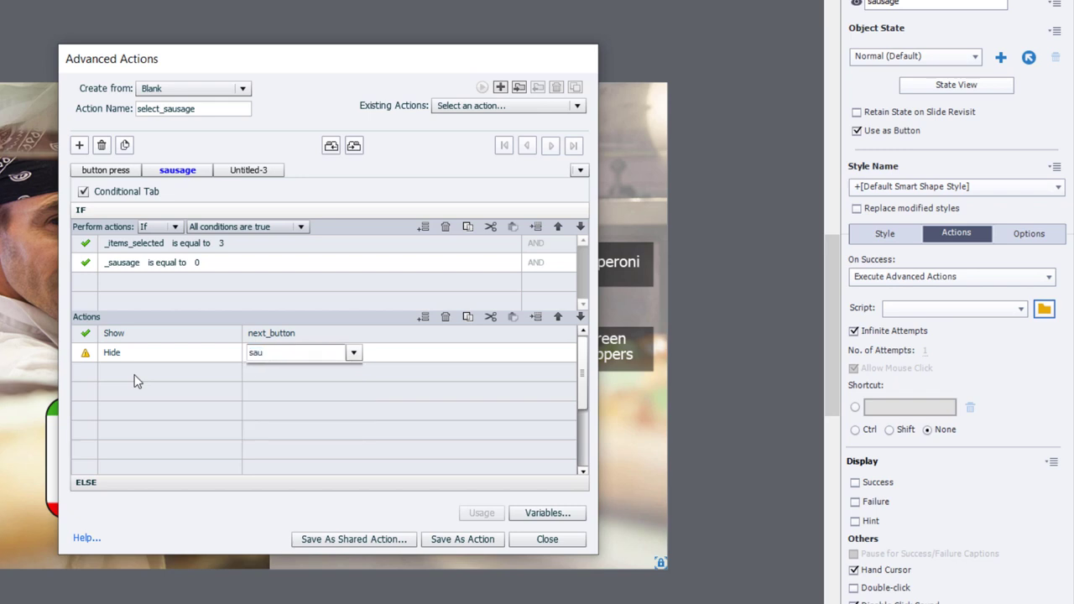
key("Return")
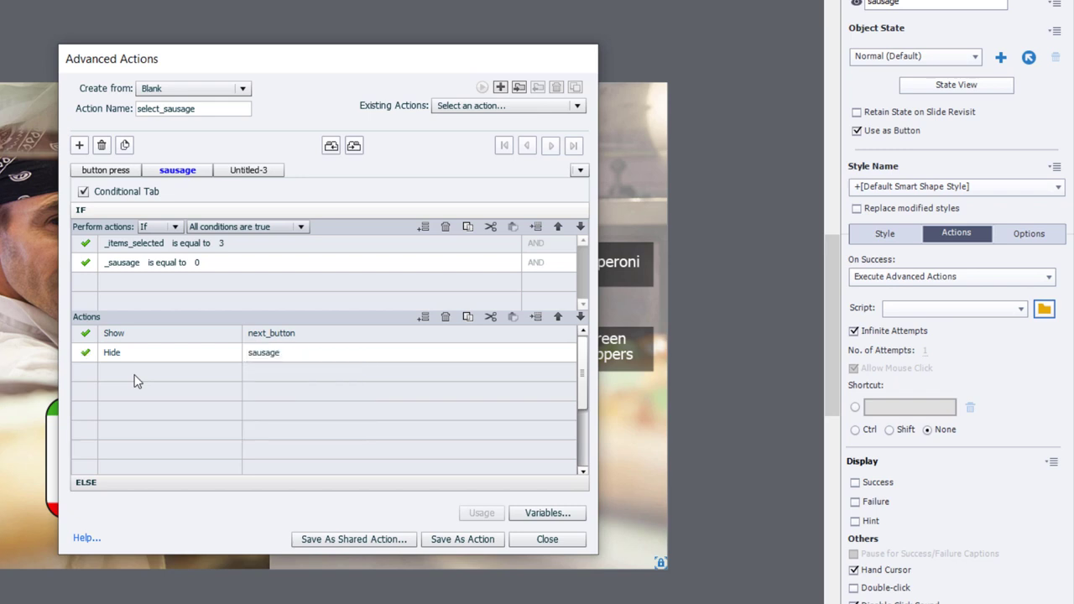
- Duplicate the decision as basil, checking _basil in the condition and hiding basil
left_click(125, 146)
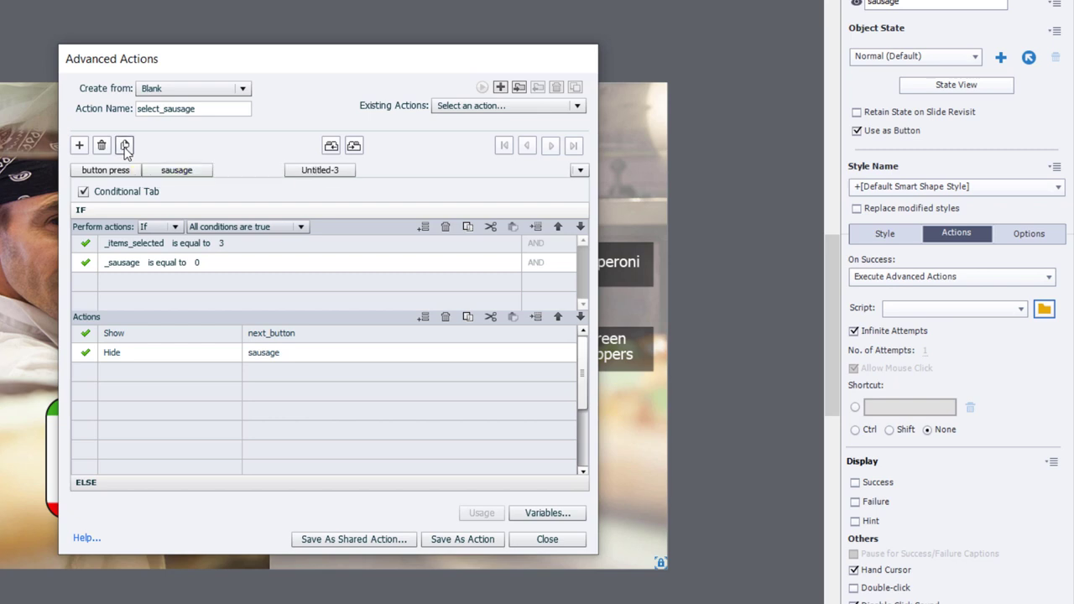
double_click(252, 170)
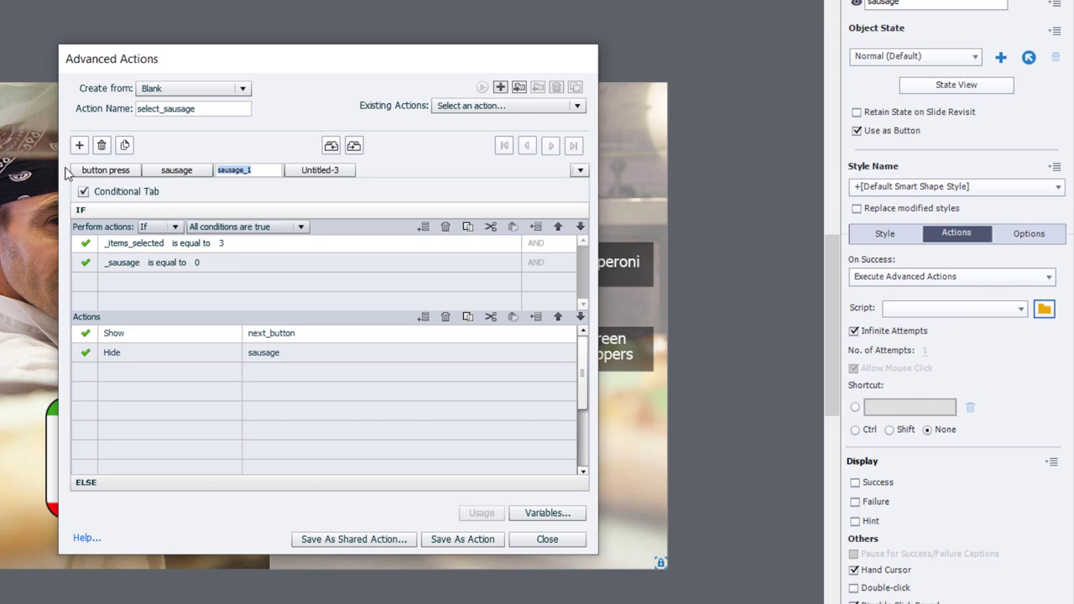
type("basil")
key("Return")
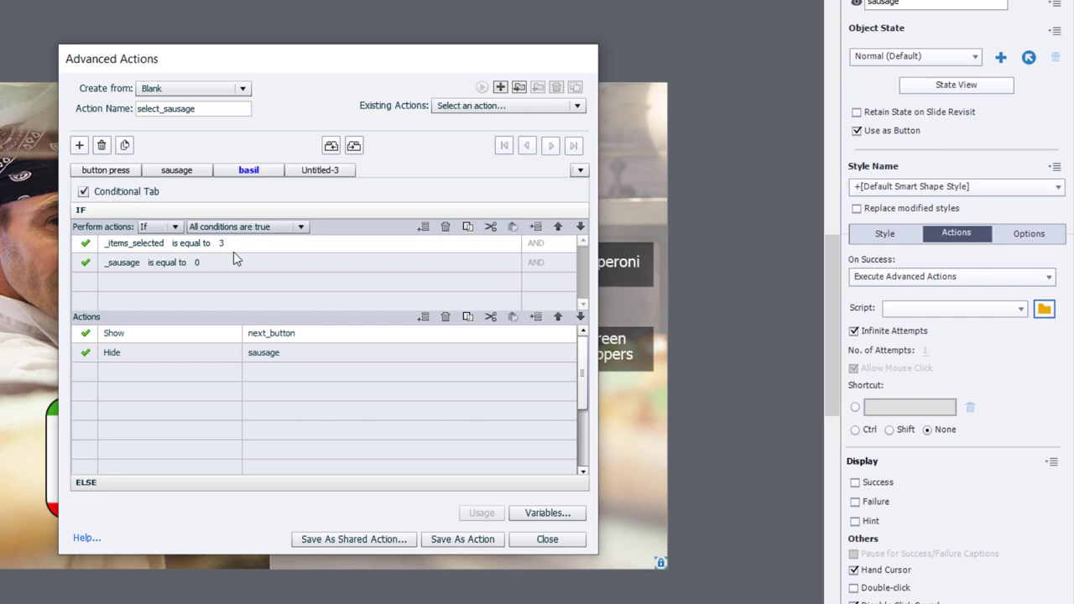
left_click(124, 267)
left_click(124, 265)
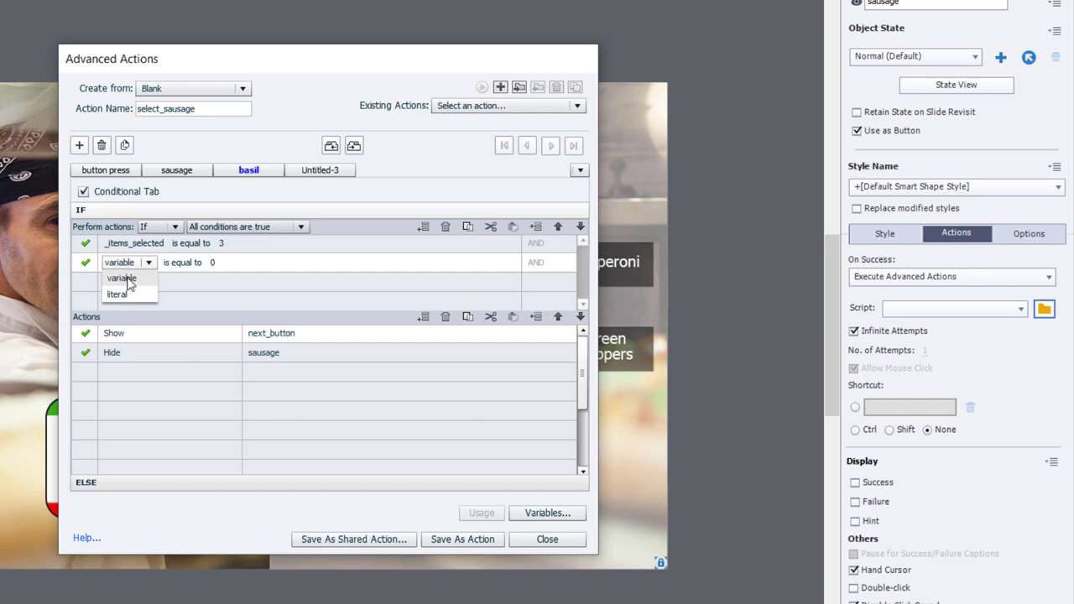
left_click(126, 279)
left_click(126, 312)
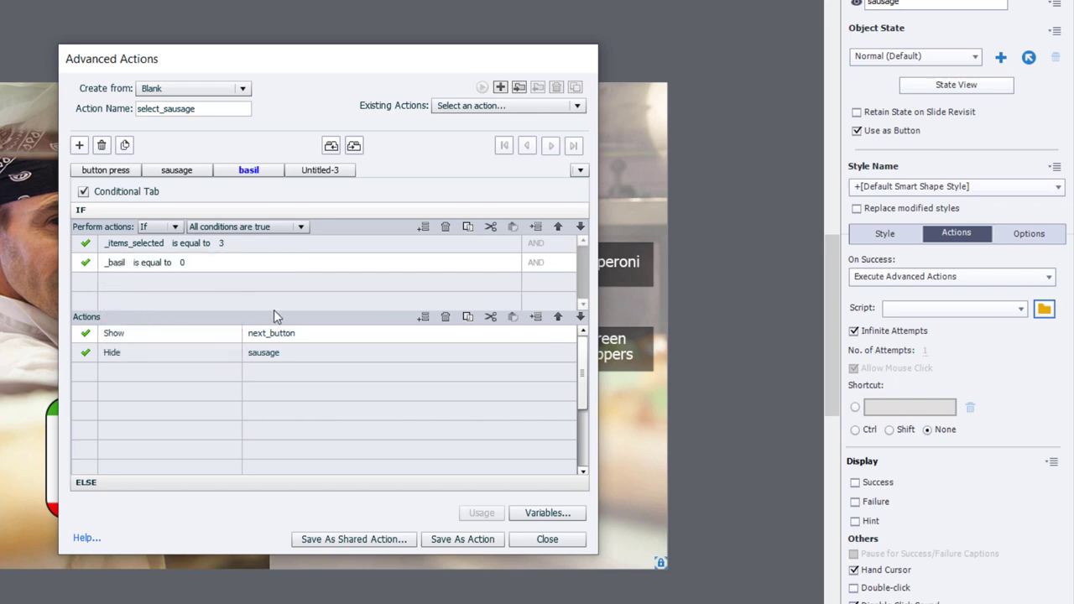
left_click(267, 361)
left_click(282, 360)
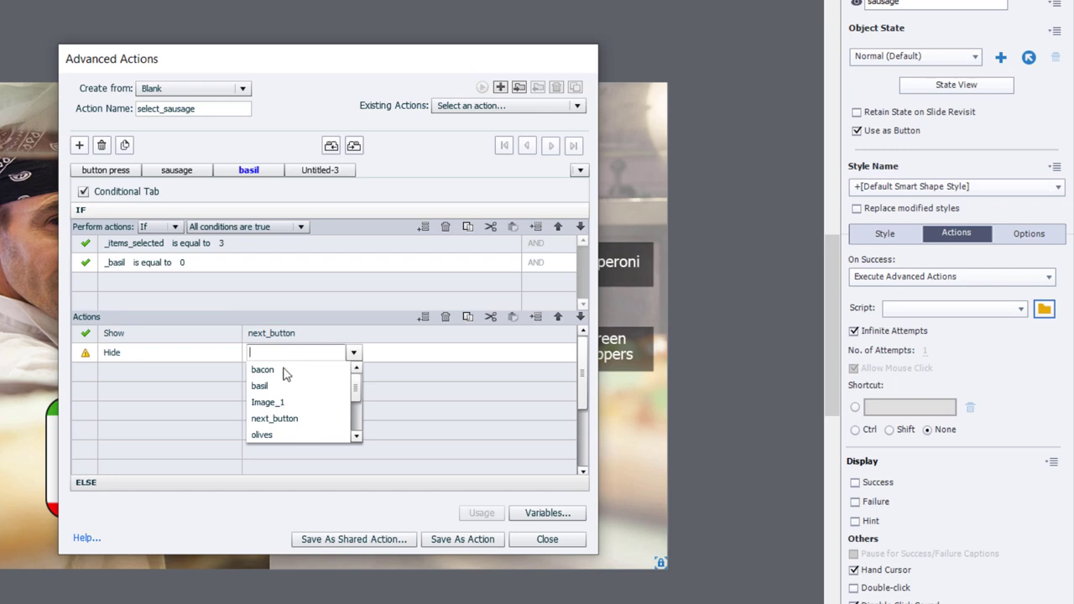
left_click(280, 388)
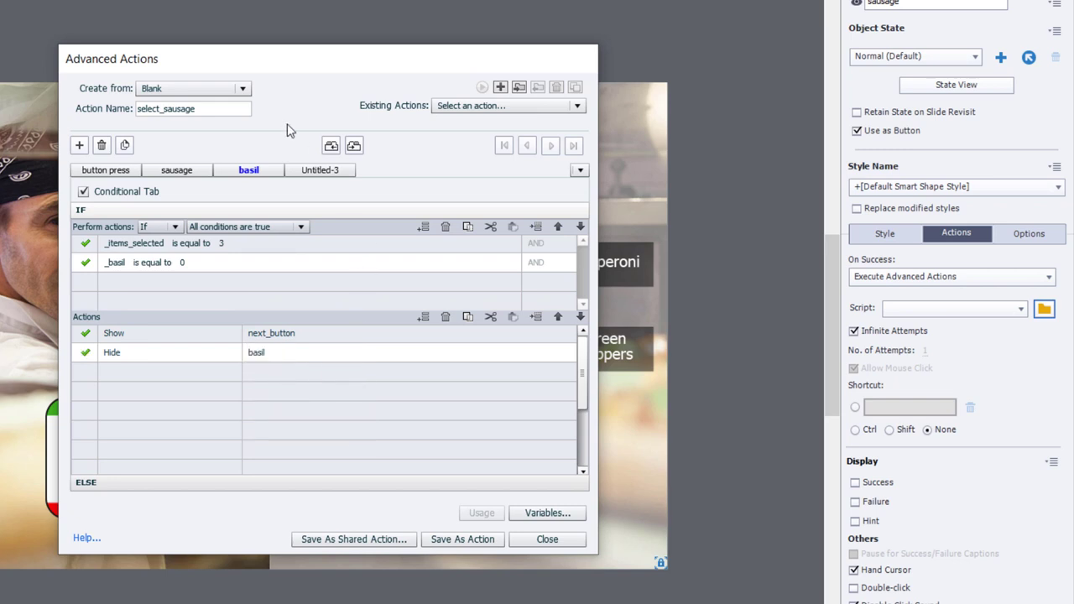
- Duplicate again with a name starting 'pe', then save select_sausage as an action and close the editor
left_click(125, 147)
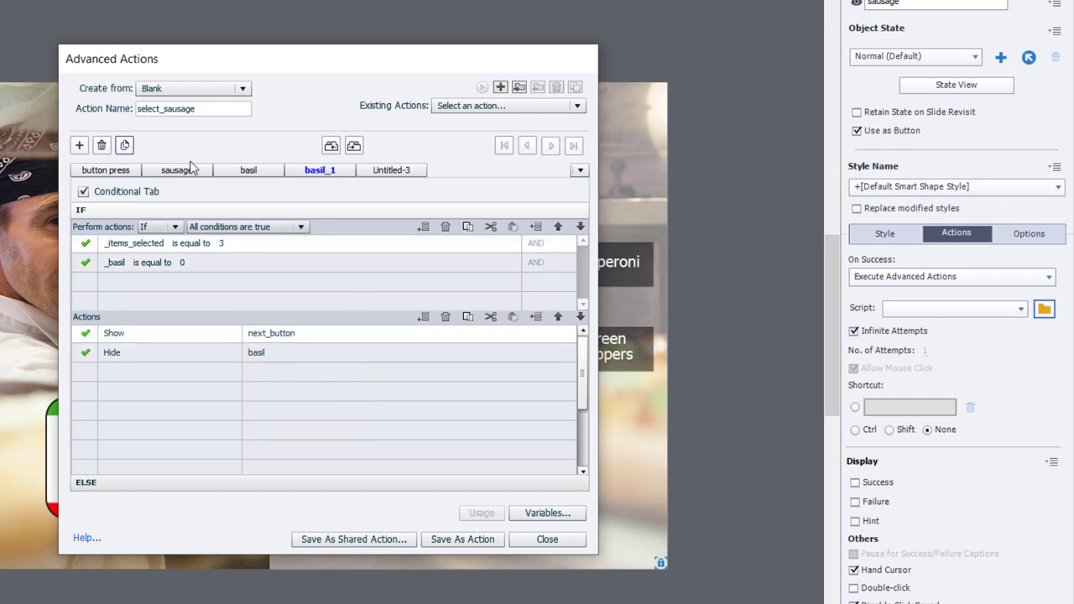
double_click(310, 169)
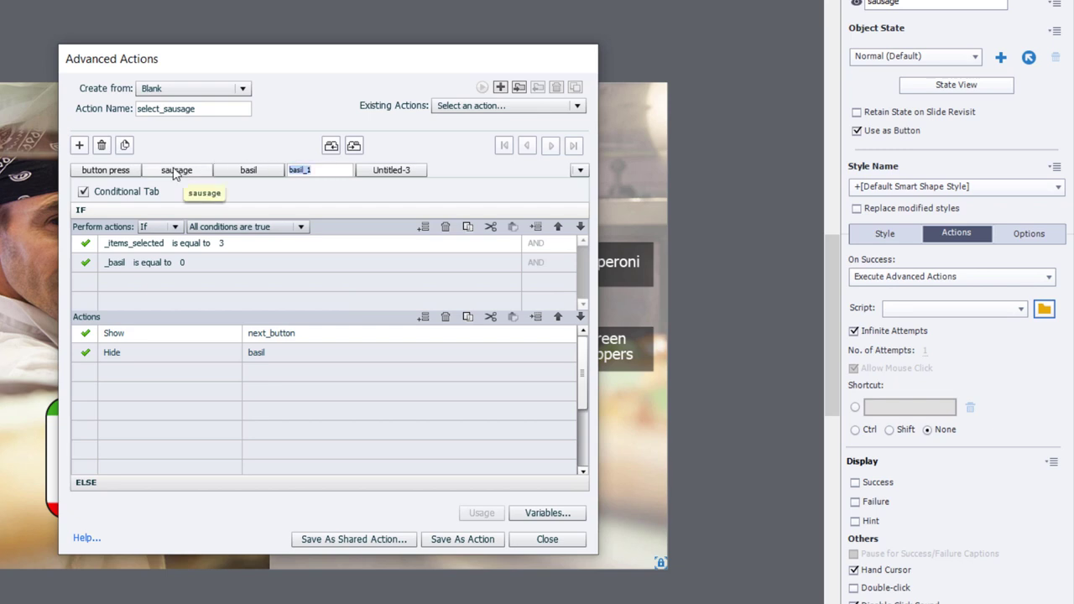
type("peppers")
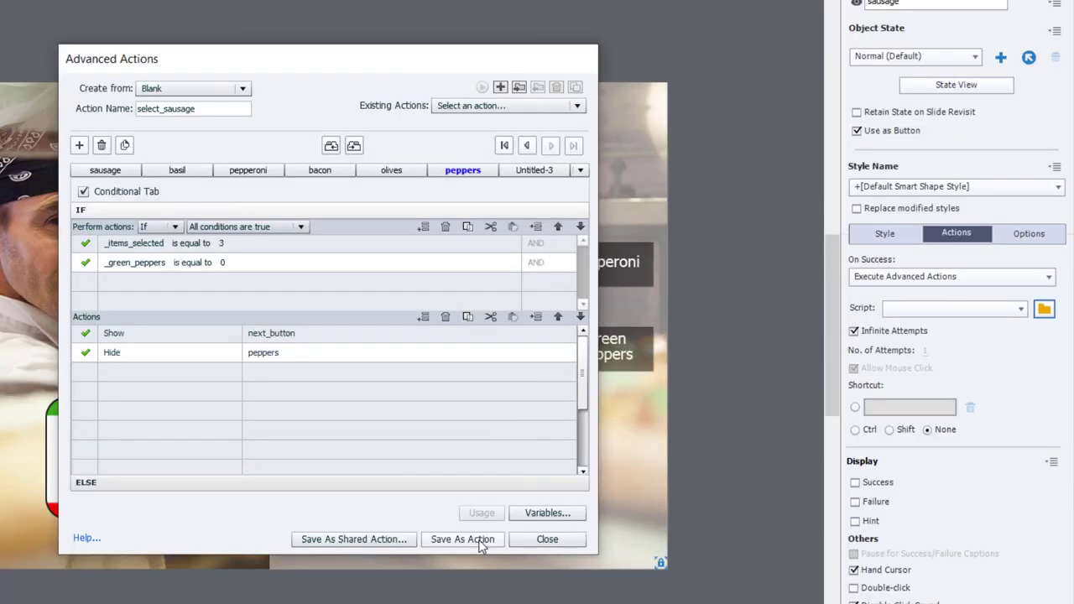
left_click(478, 543)
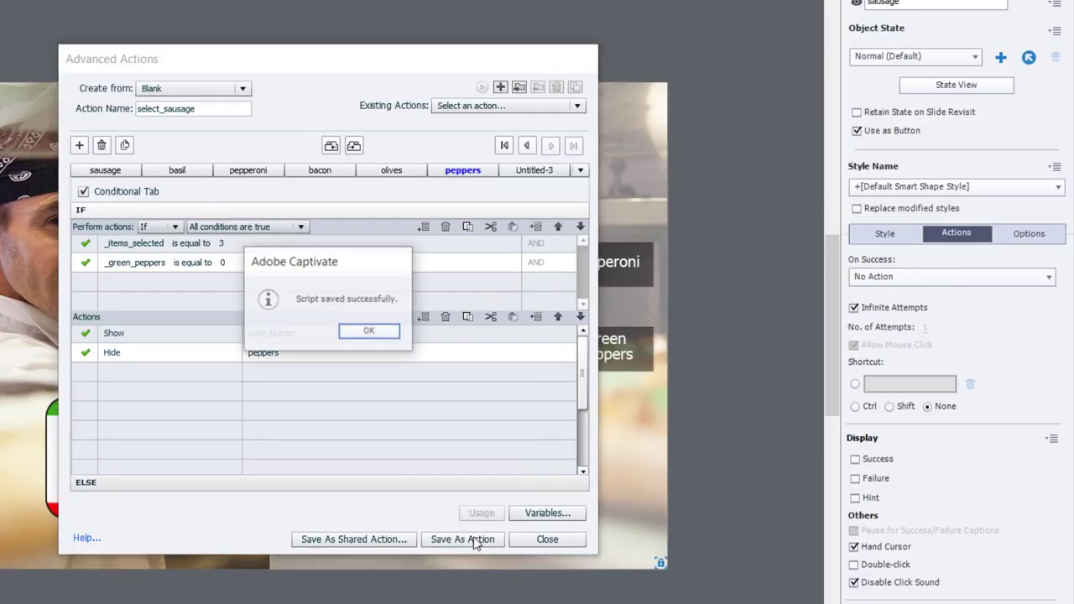
left_click(354, 333)
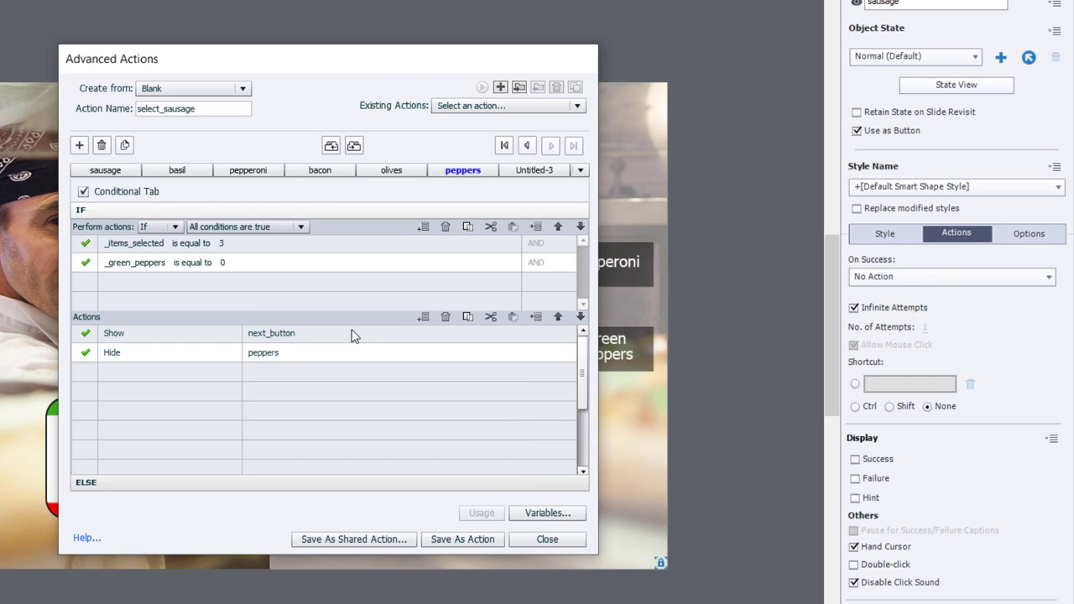
left_click(569, 543)
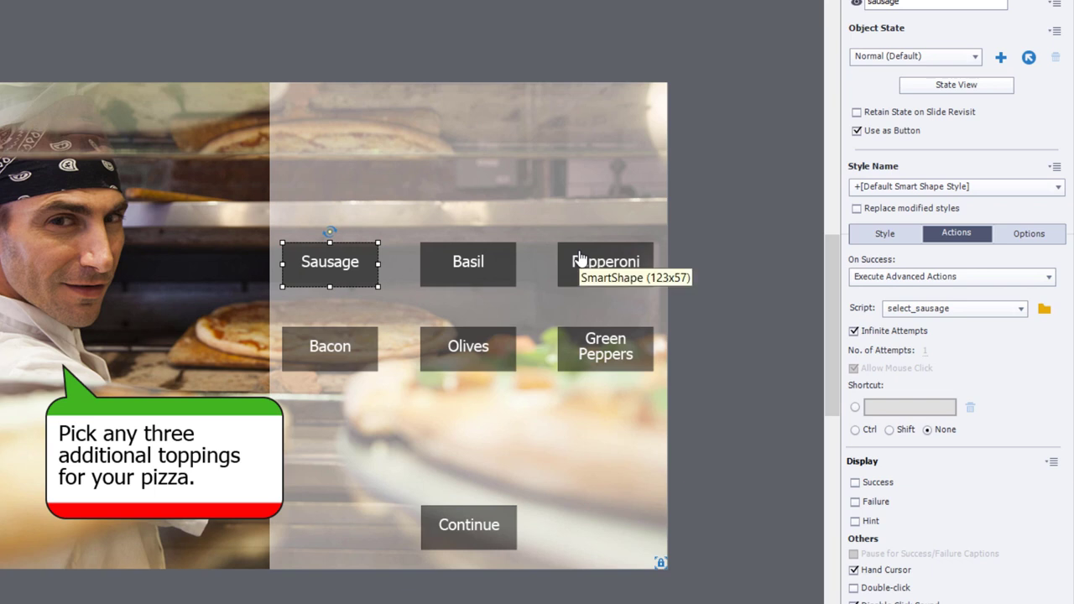
- Multi-select the Basil, Pepperoni, Bacon, Olives and Green Peppers buttons on the slide
left_click(492, 269)
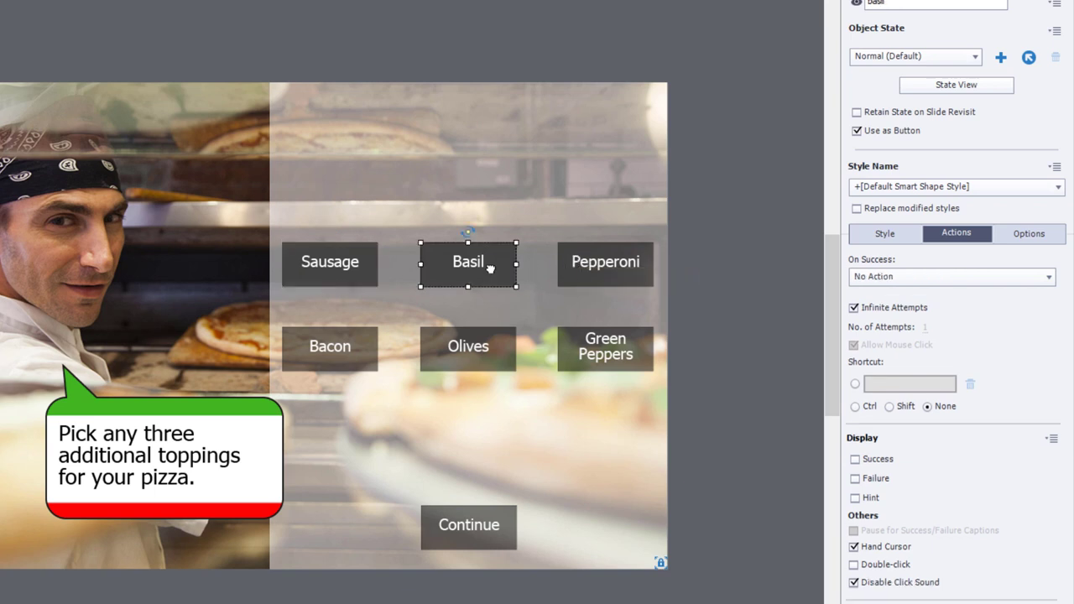
left_click(621, 273, "shift")
left_click(338, 340, "shift")
left_click(455, 352, "shift")
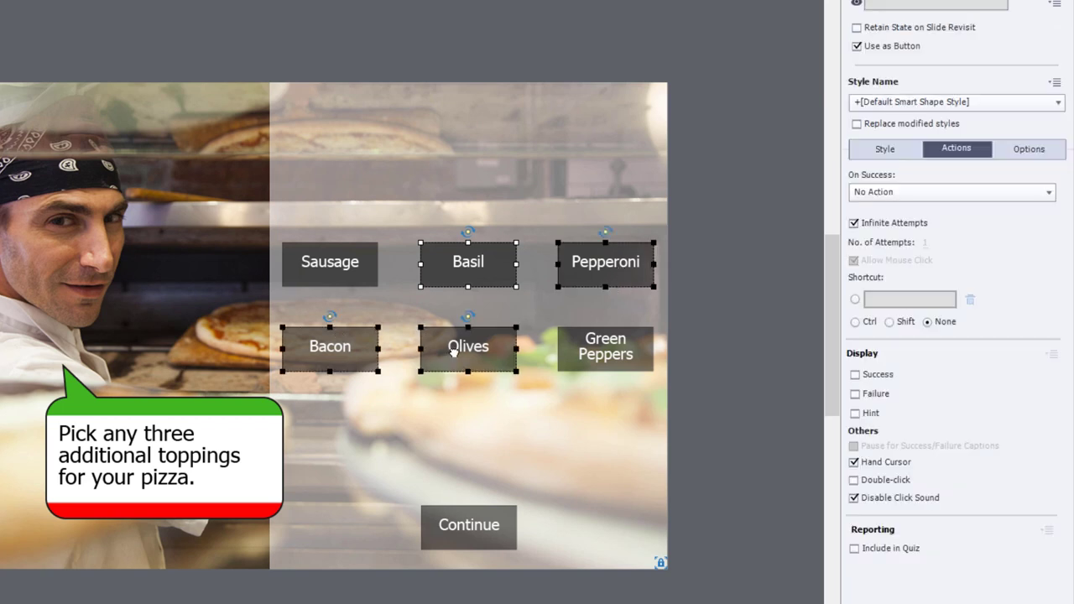
left_click(593, 357, "shift")
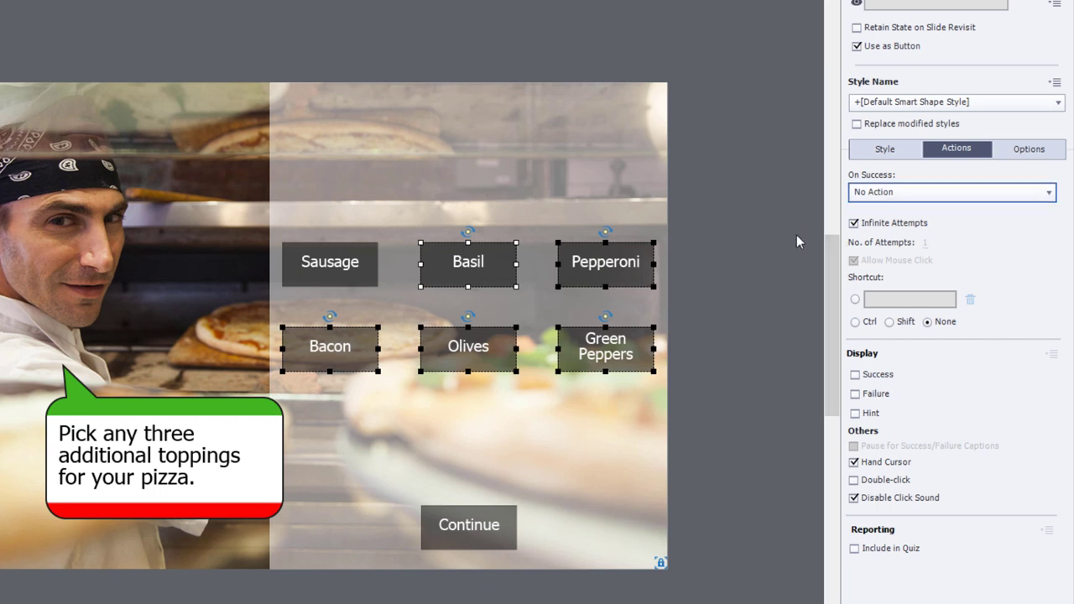
- Switch the five selected buttons' On Success action to Execute Advanced Actions
left_click(918, 195)
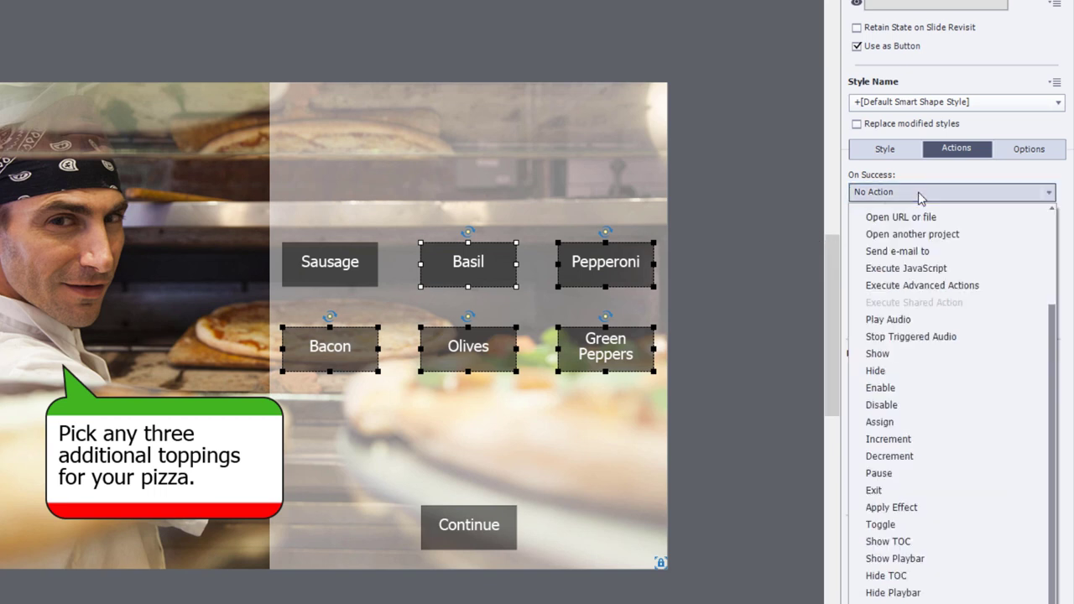
left_click(939, 285)
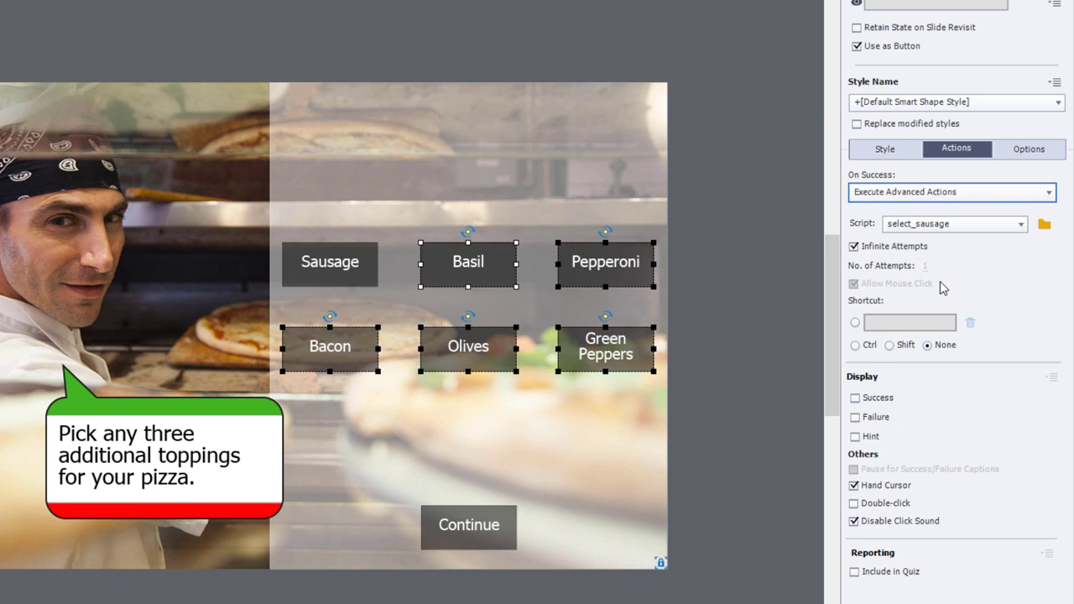
- Duplicate the select_sausage advanced action and rename the copy to select_basil
left_click(1043, 228)
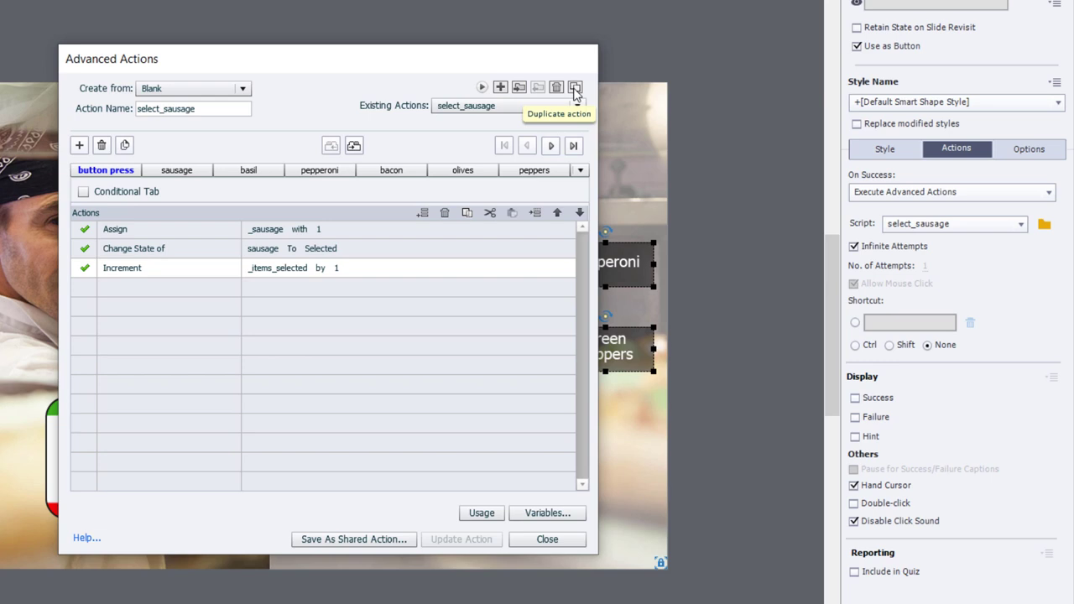
left_click(574, 87)
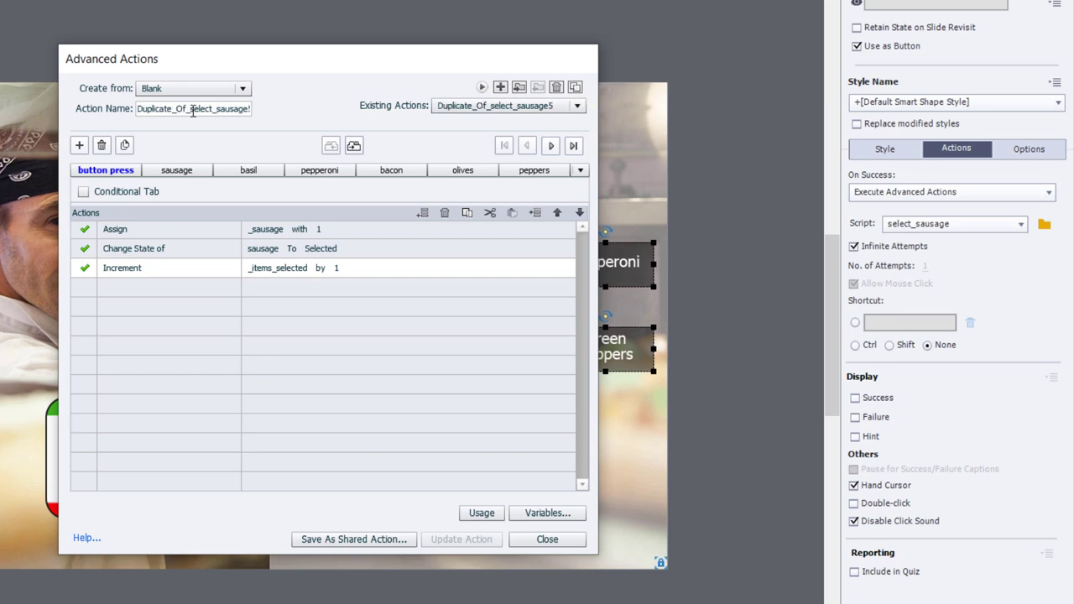
key("Home")
key("Delete")
key("Delete")
key("Delete")
key("Delete")
key("Delete")
key("Delete")
key("Delete")
key("Delete")
key("Delete")
key("Delete")
key("Delete")
key("Delete")
key("Delete")
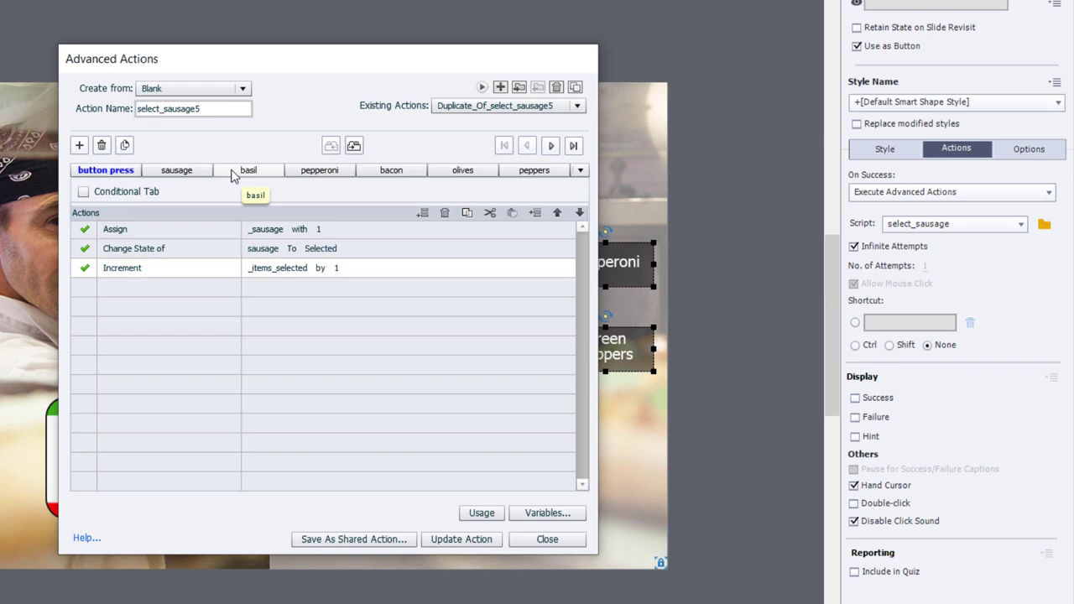
key("shift+Right")
key("shift+Right")
key("shift+Right")
key("shift+Right")
key("shift+Right")
key("shift+Right")
key("shift+Right")
key("shift+Right")
type("basi")
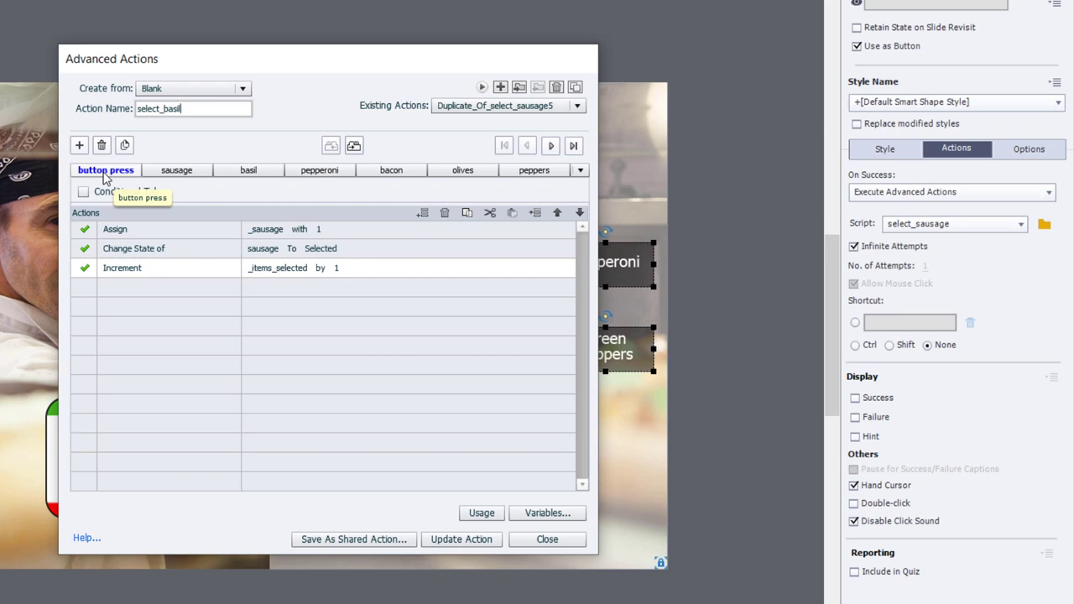
- Make select_basil assign _basil and change basil to its Selected state, then update the action
left_click(271, 235)
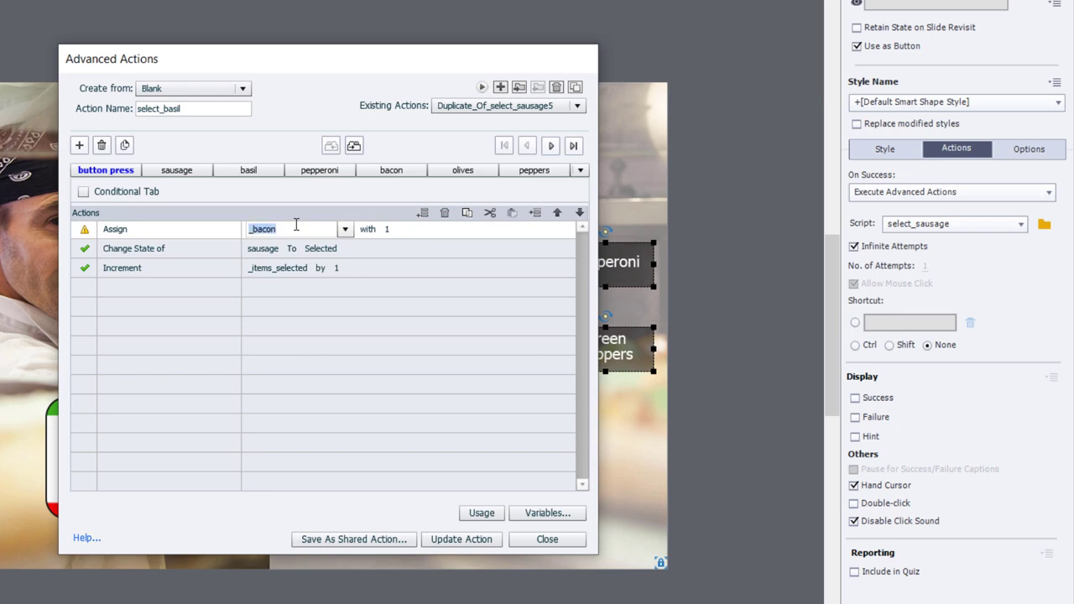
type("_basil")
key("Return")
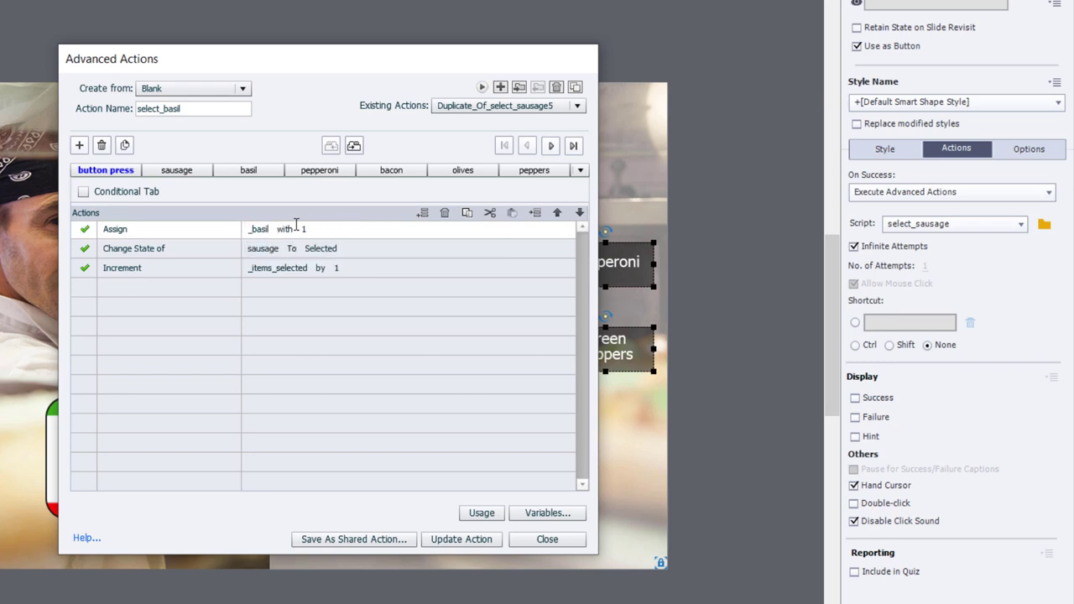
left_click(264, 256)
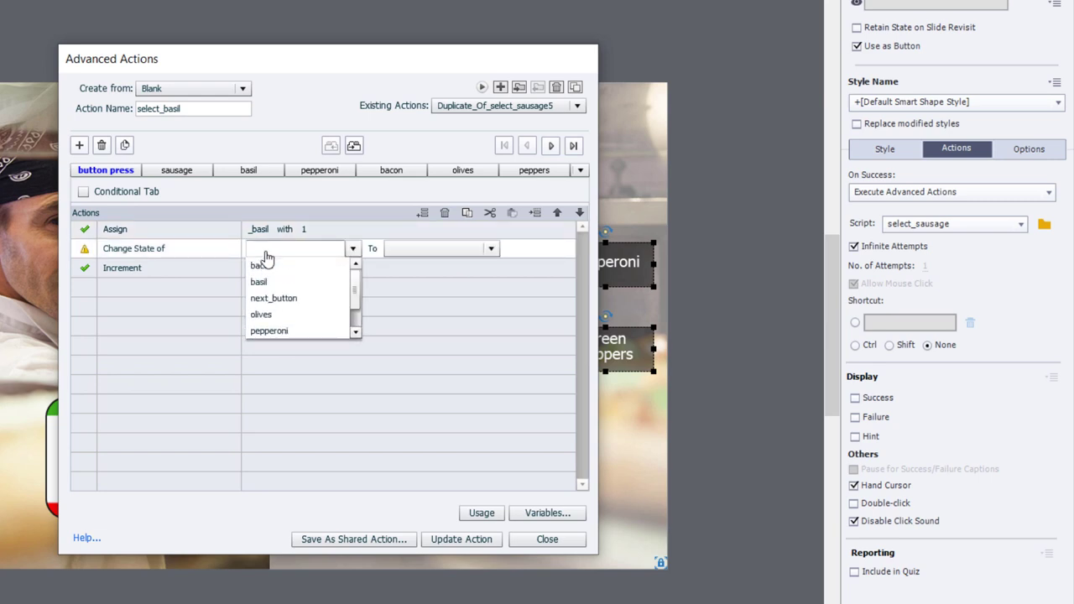
left_click(261, 282)
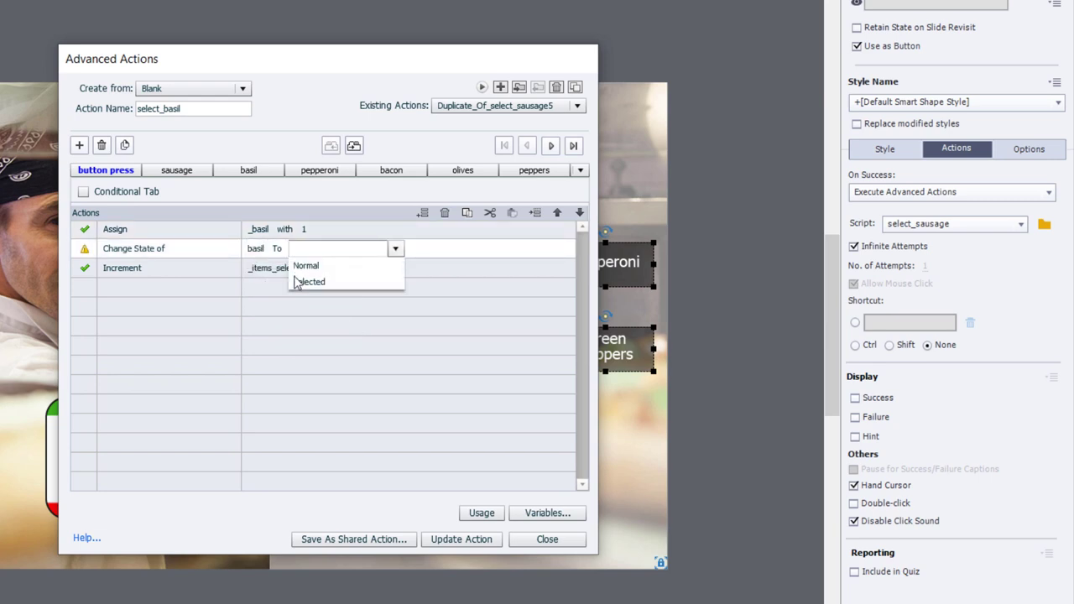
left_click(311, 281)
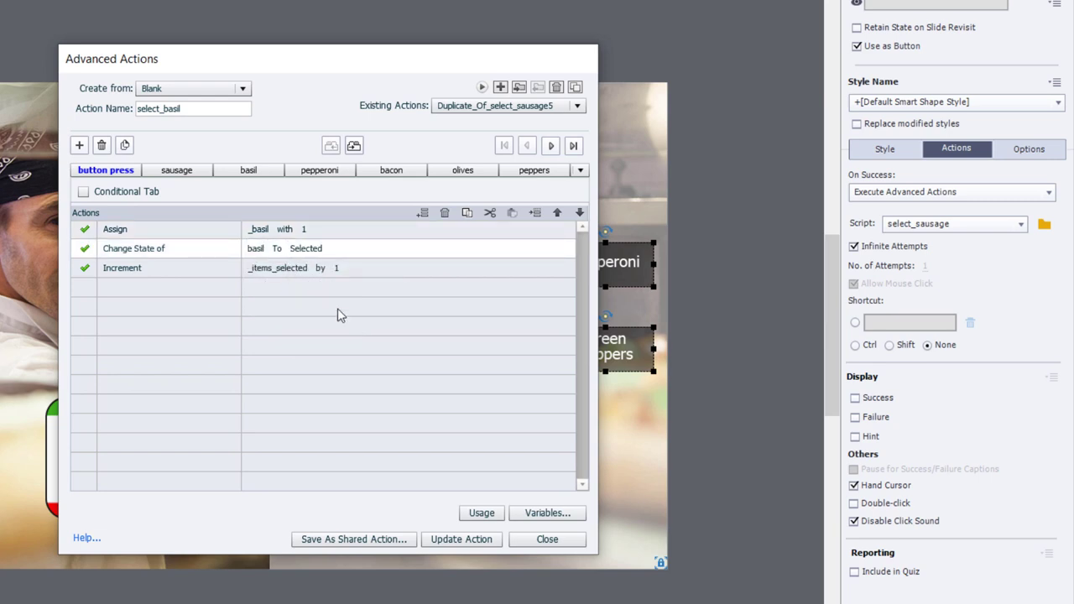
left_click(461, 540)
left_click(375, 335)
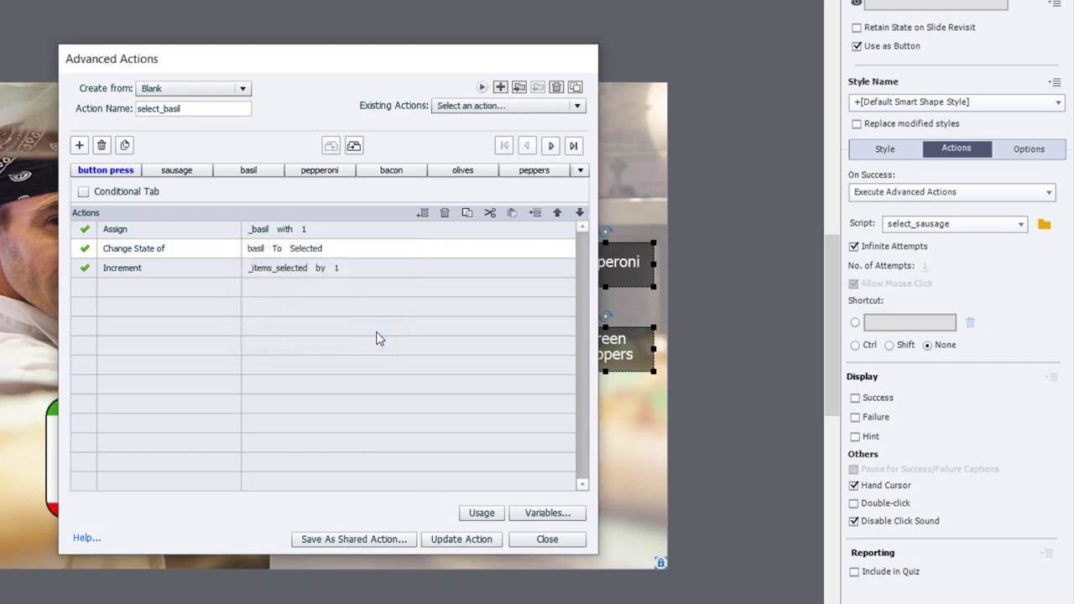
- Close Advanced Actions and assign the select_basil script to the Basil button
left_click(555, 544)
left_click(747, 304)
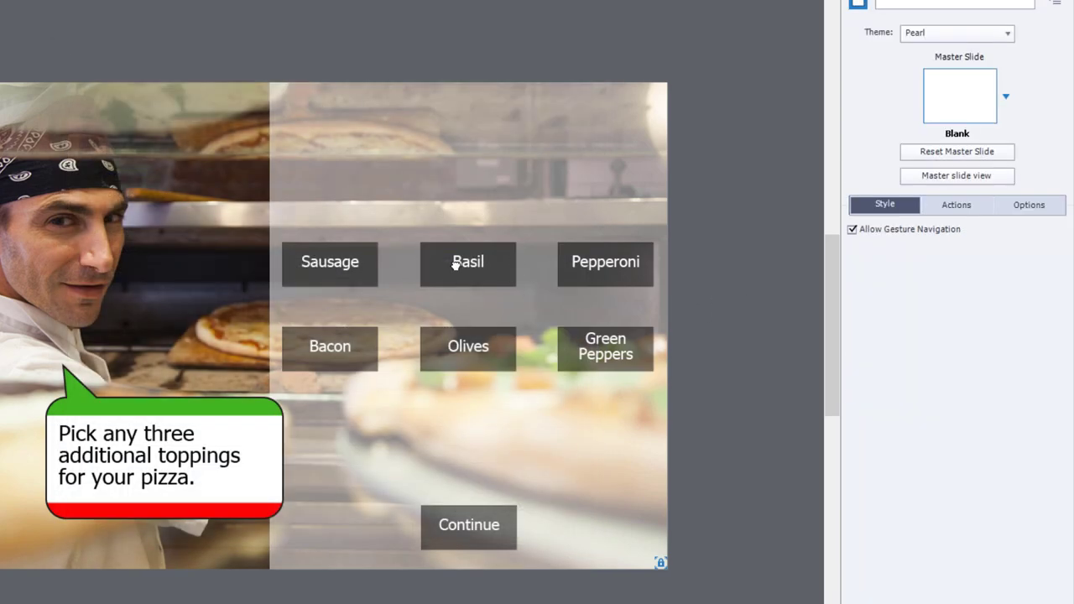
left_click(457, 263)
left_click(923, 309)
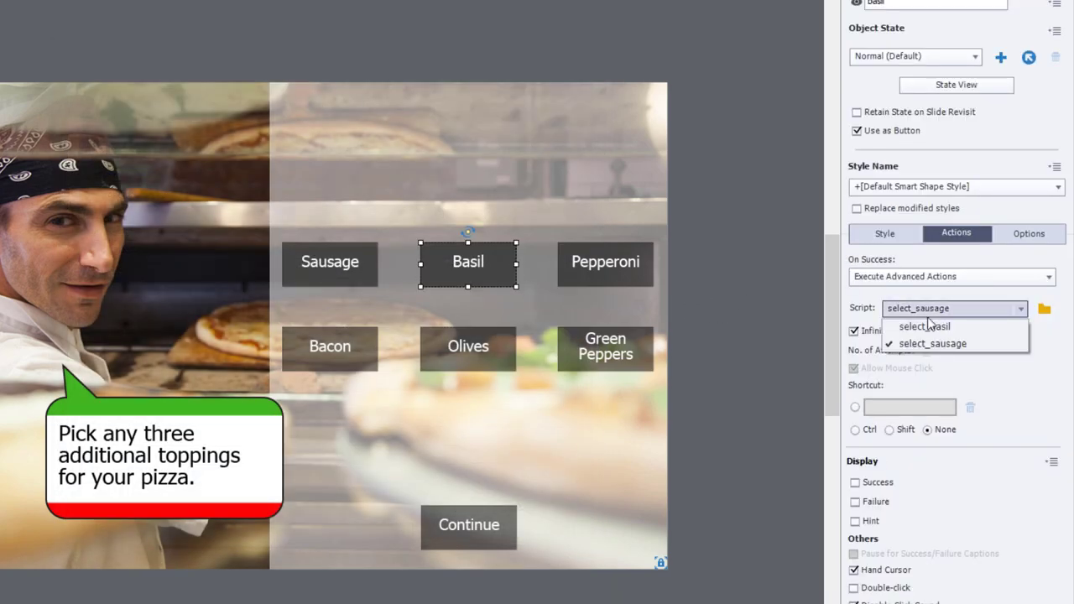
left_click(924, 327)
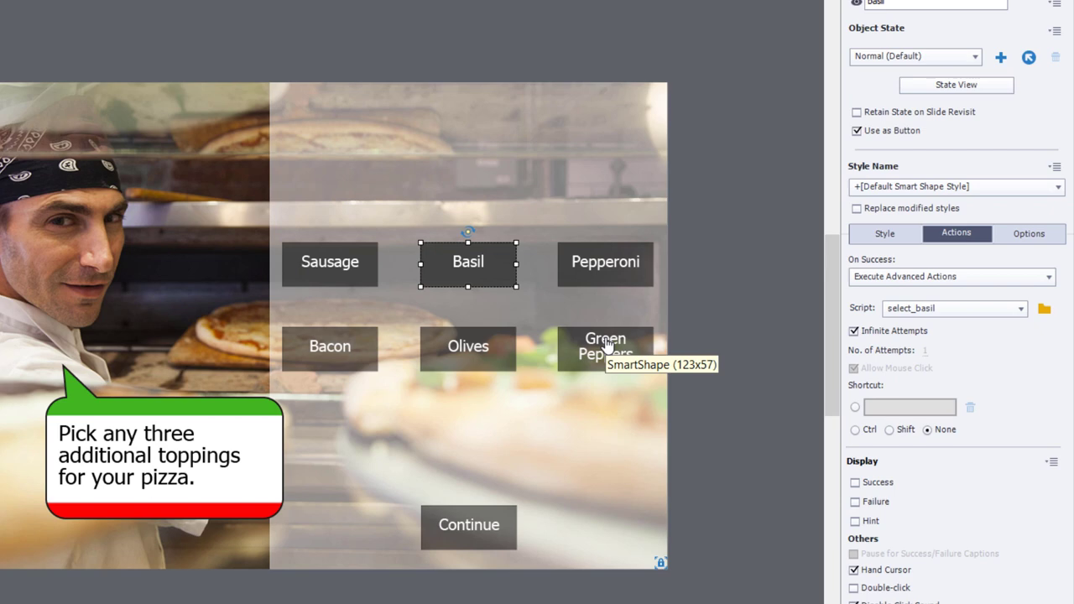
- Set the Green Peppers button's script to select_green_peppers
left_click(606, 344)
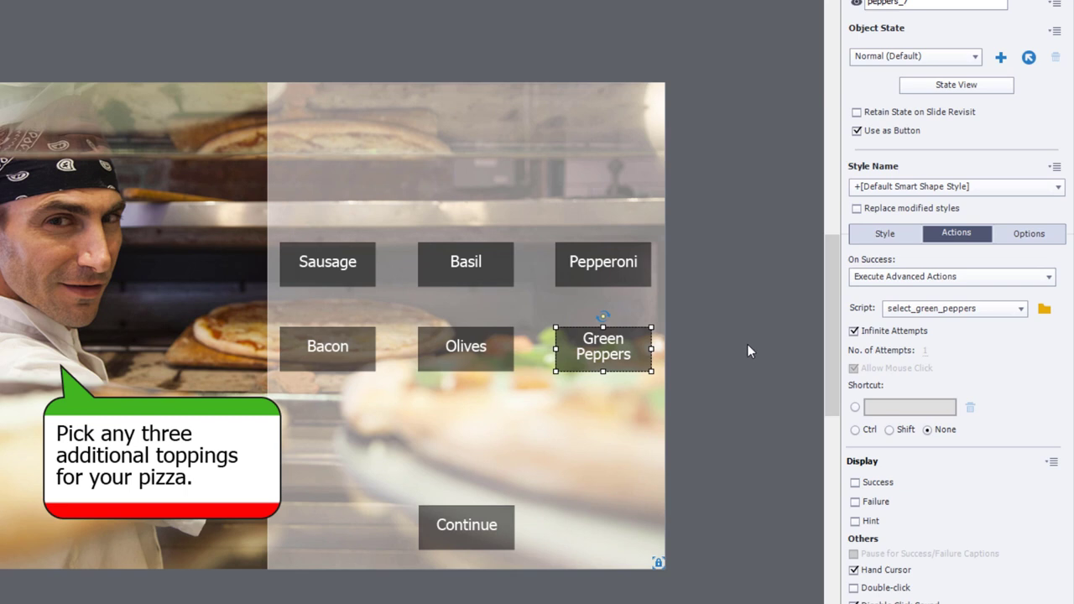
left_click(954, 310)
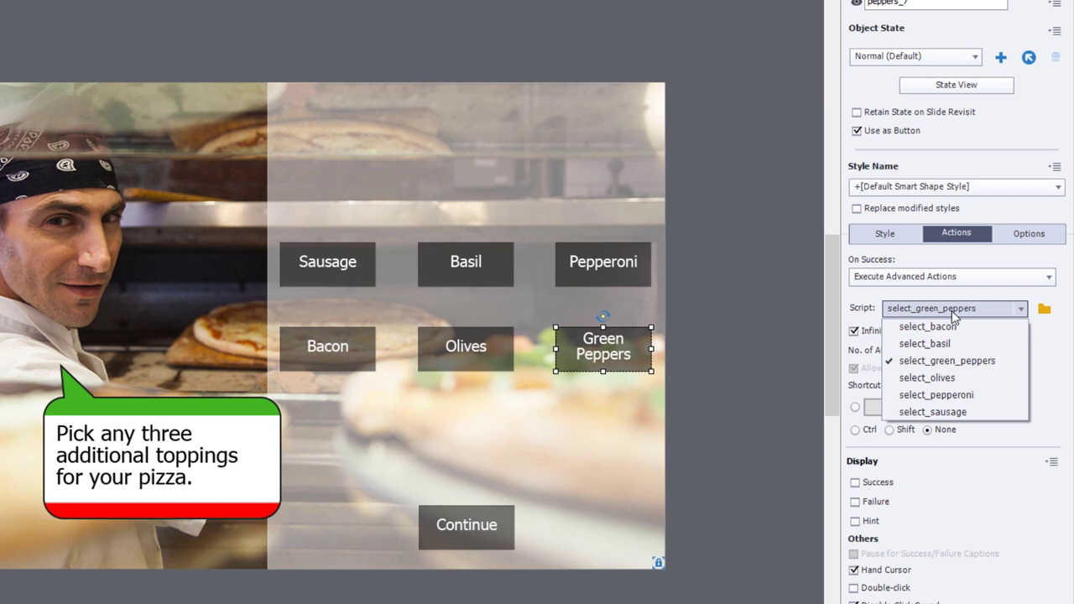
left_click(954, 310)
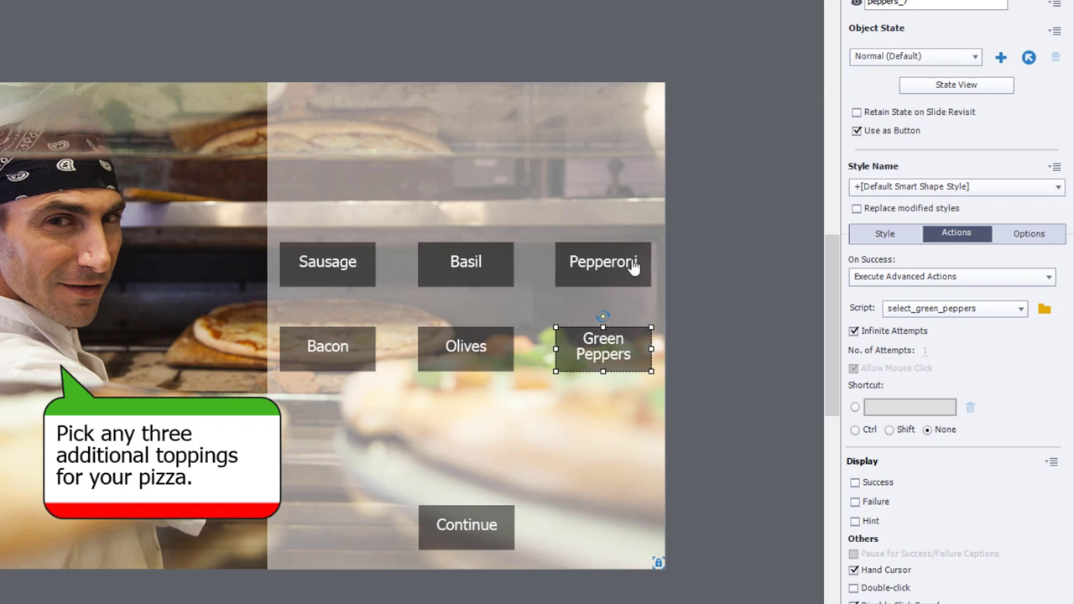
- Check the assigned script on Sausage, Basil, Pepperoni, Bacon, Olives and Green Peppers buttons
left_click(345, 258)
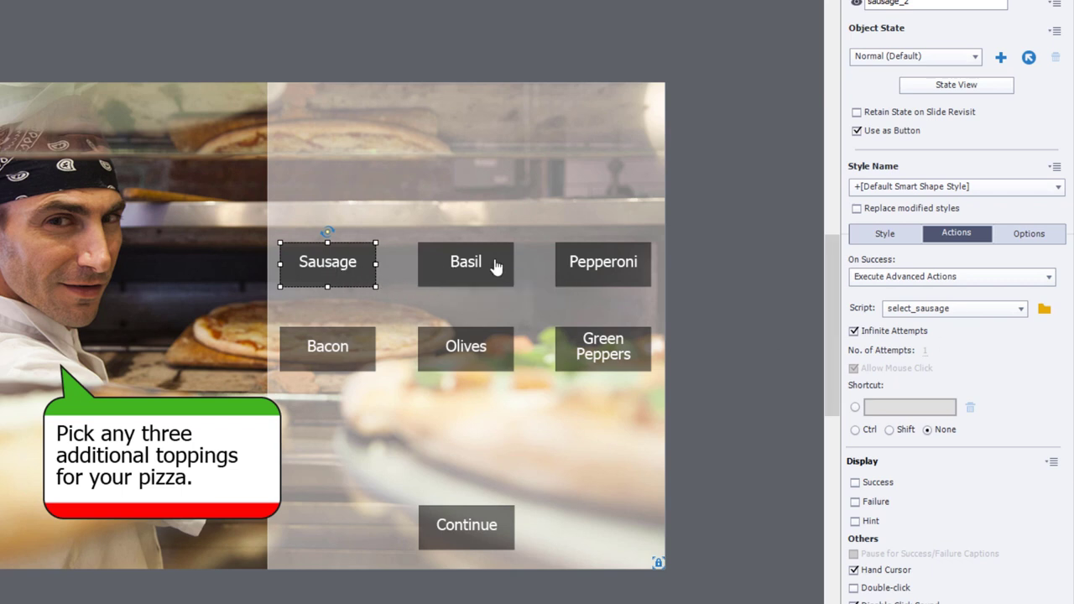
left_click(441, 273)
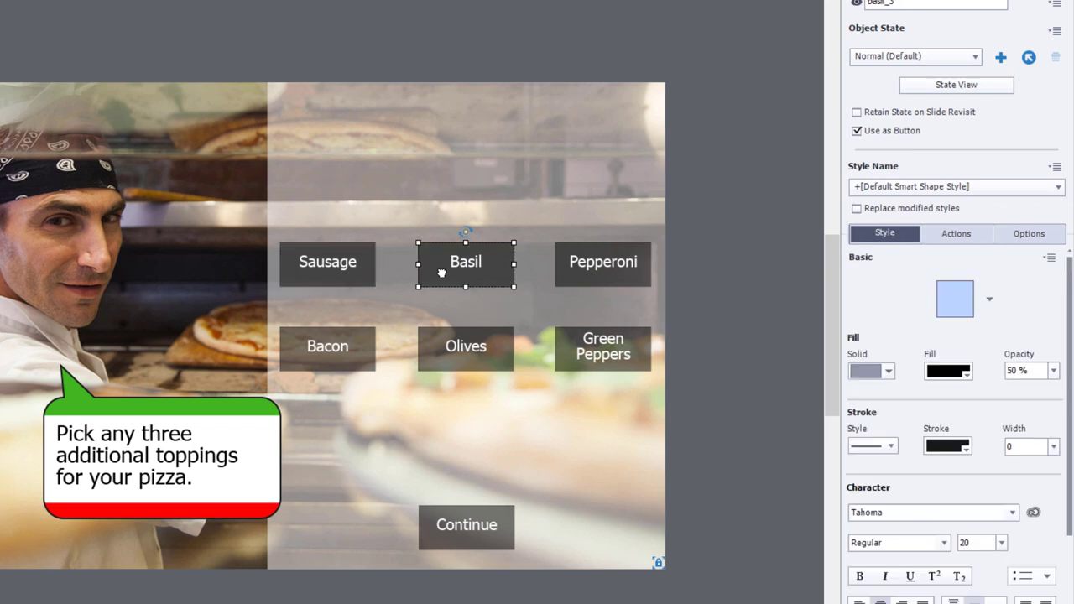
left_click(954, 238)
left_click(597, 265)
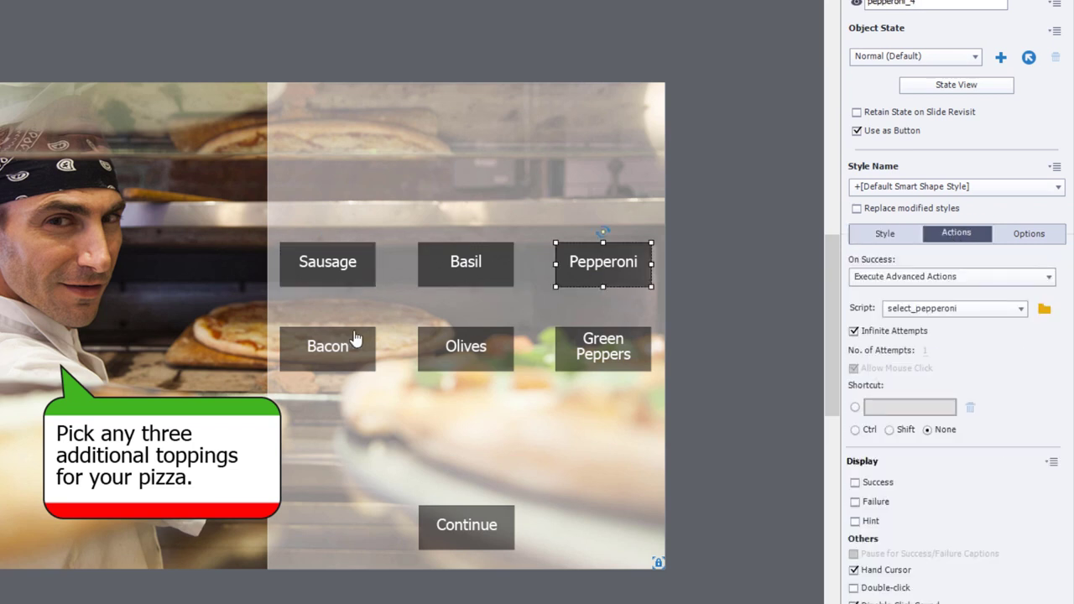
left_click(323, 336)
left_click(490, 357)
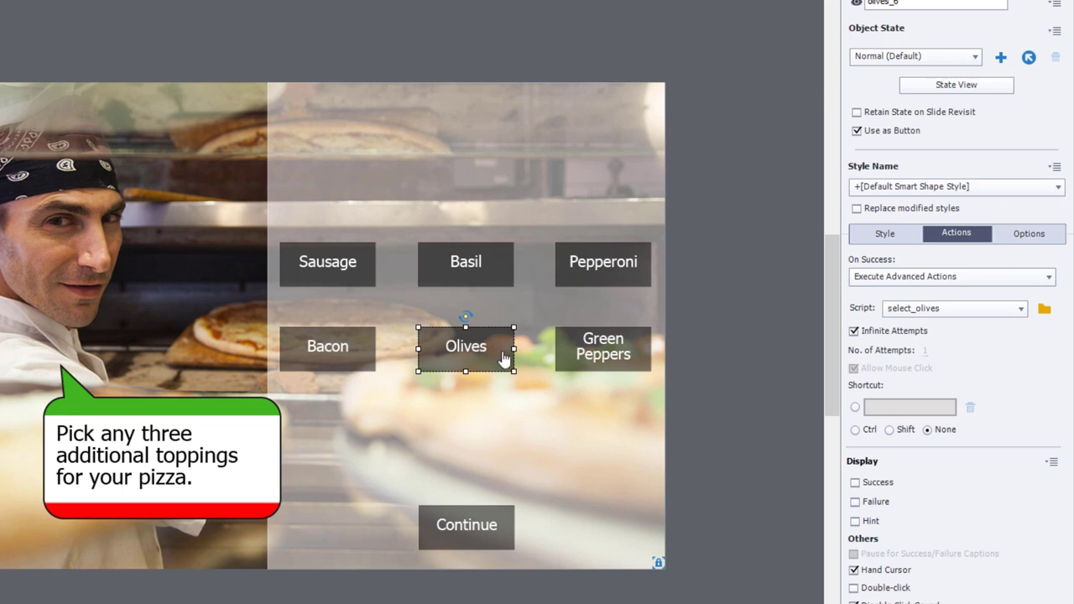
left_click(618, 359)
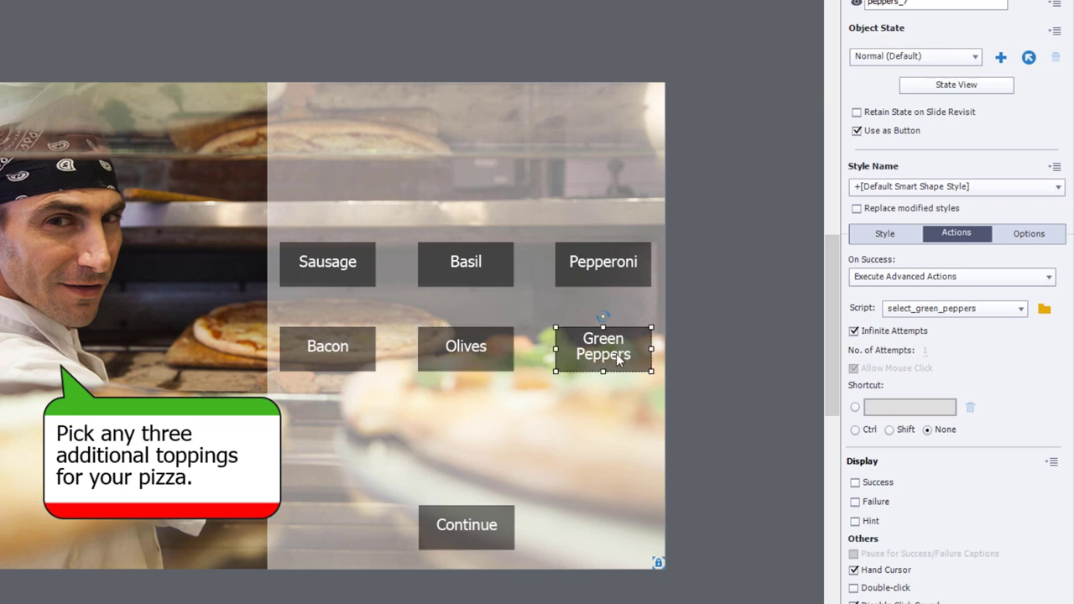
left_click(717, 341)
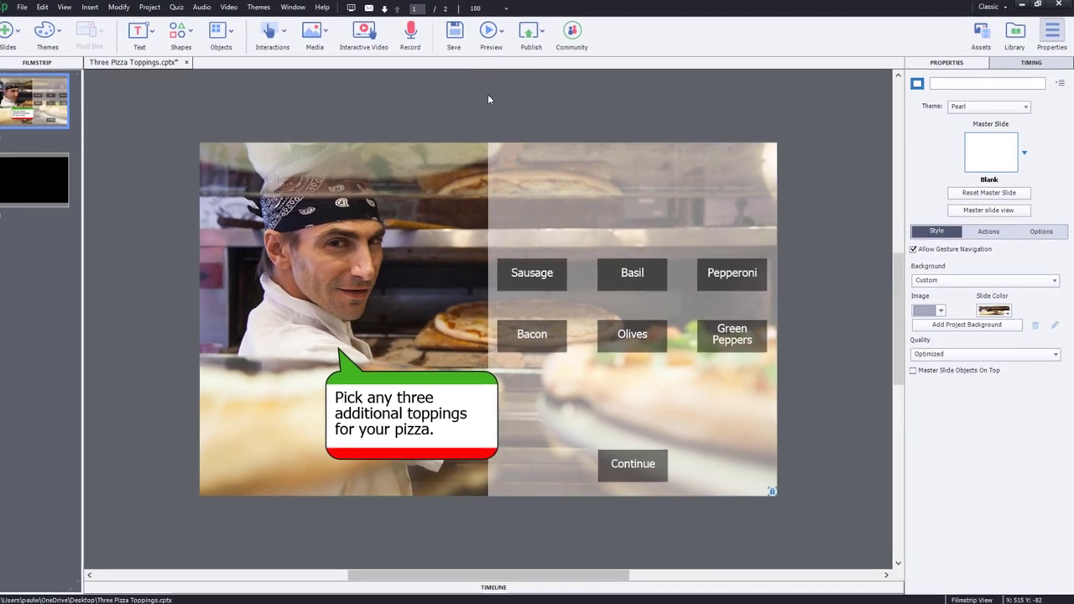
- Preview the project as HTML5 in Browser
left_click(499, 44)
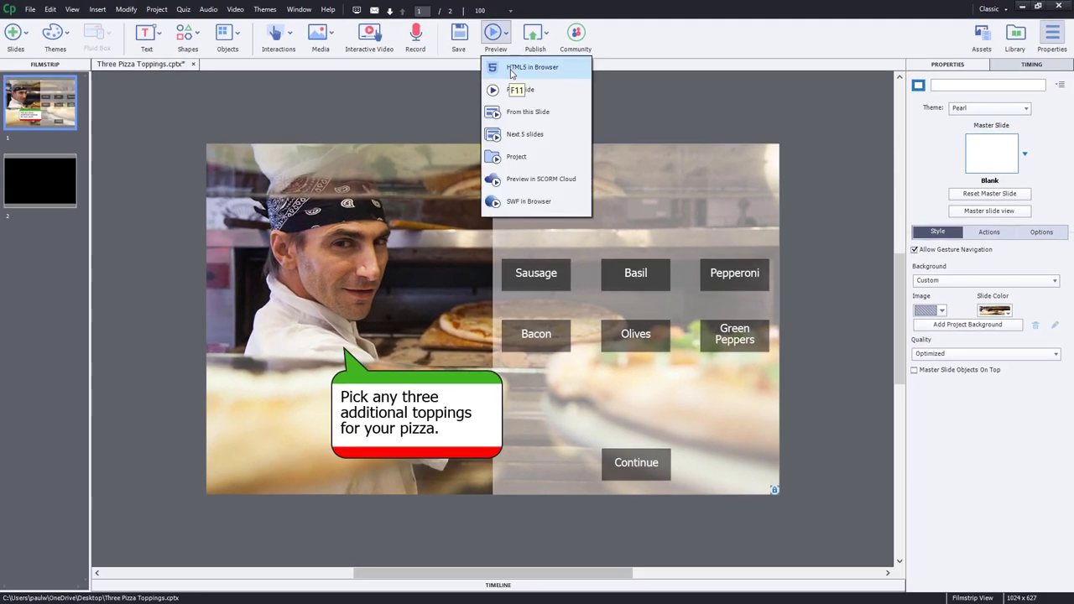
left_click(511, 74)
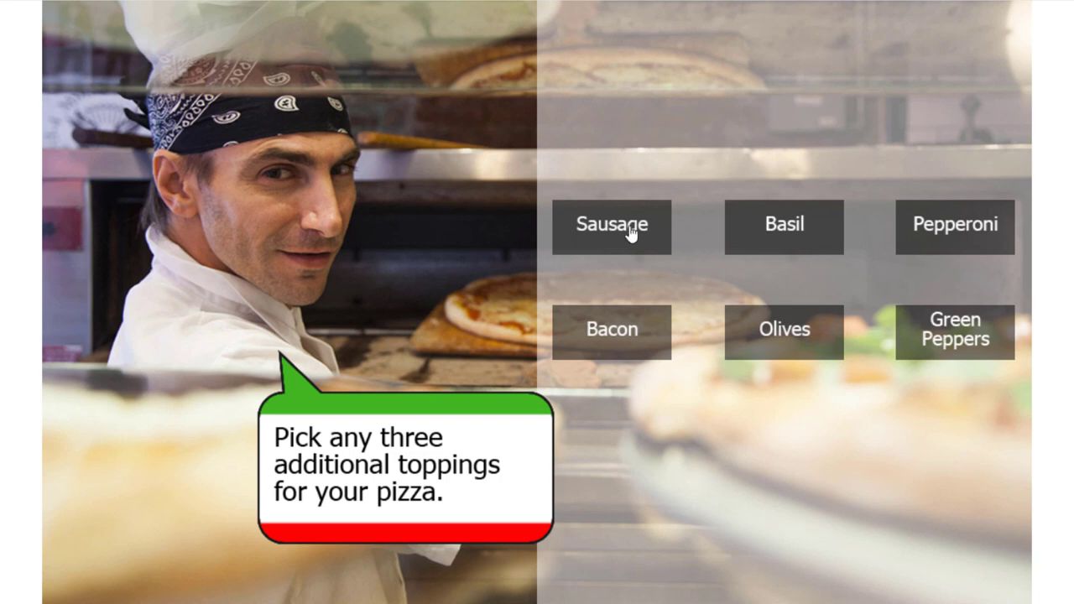
- Test the preview by picking Olives, Pepperoni and Basil
left_click(793, 337)
left_click(956, 235)
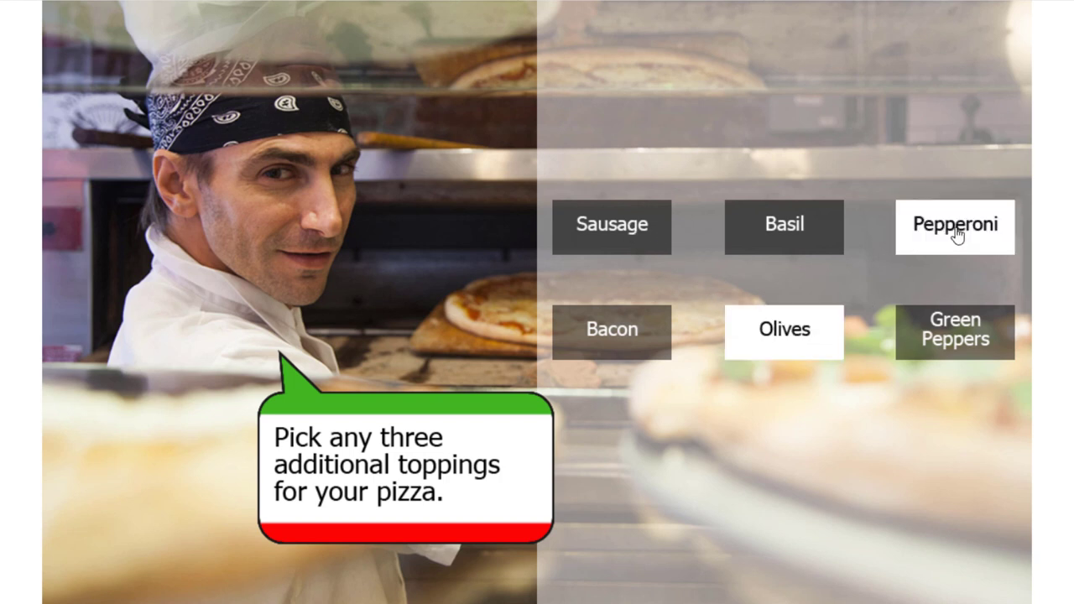
left_click(784, 234)
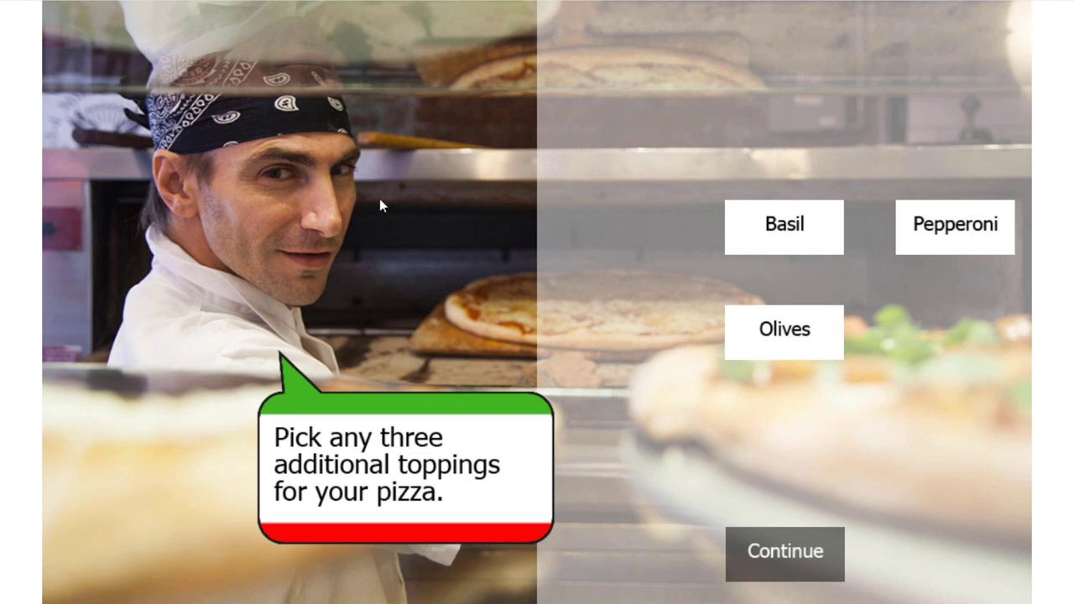
- Reload the preview with Ctrl+R and pick Bacon, Sausage and Pepperoni to reveal Continue
key("ctrl+r")
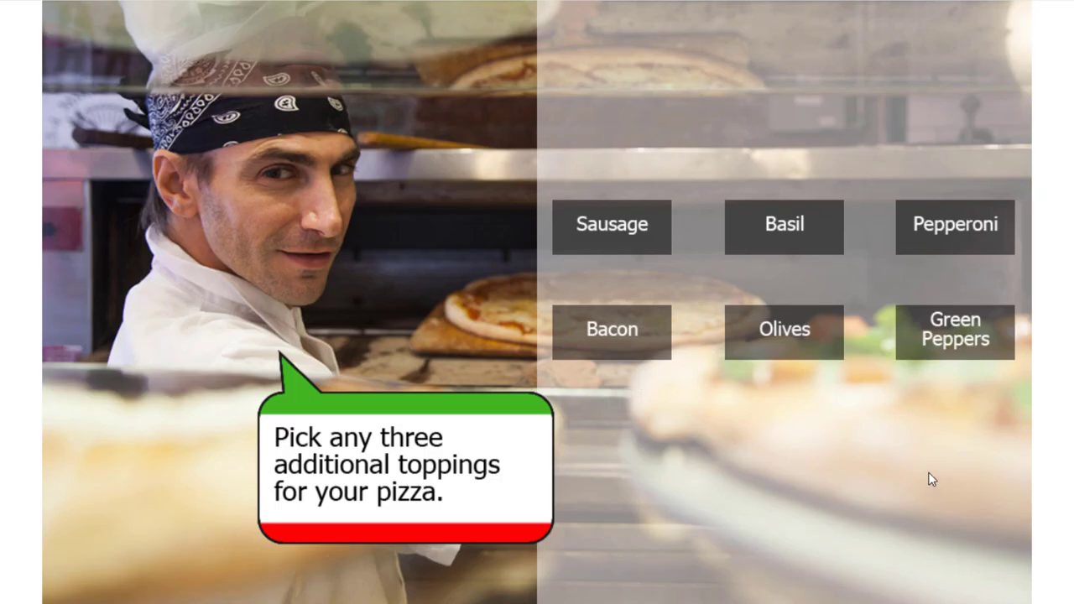
left_click(611, 335)
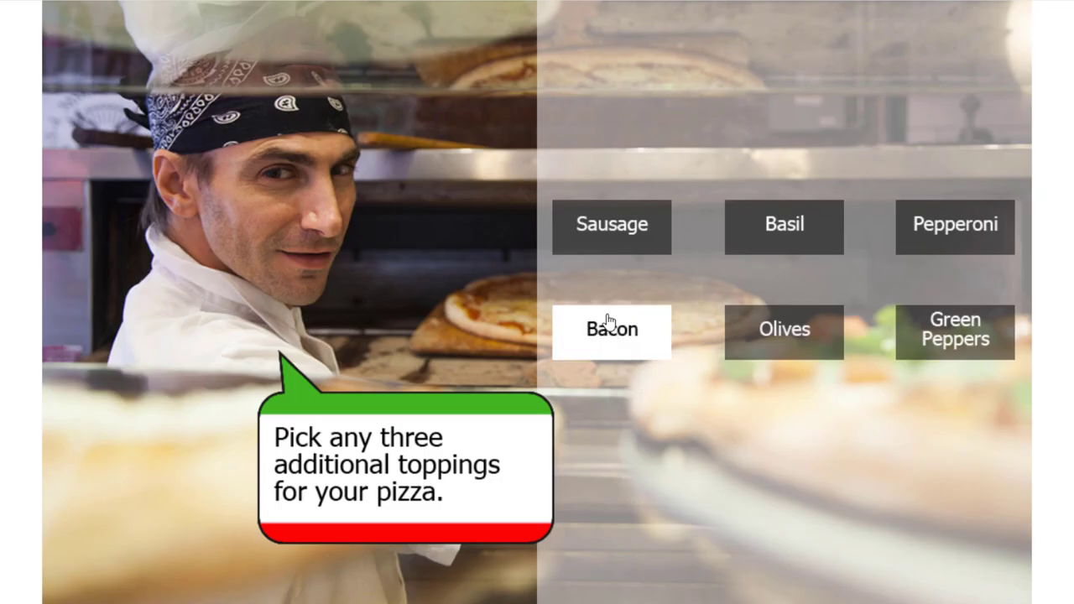
left_click(606, 230)
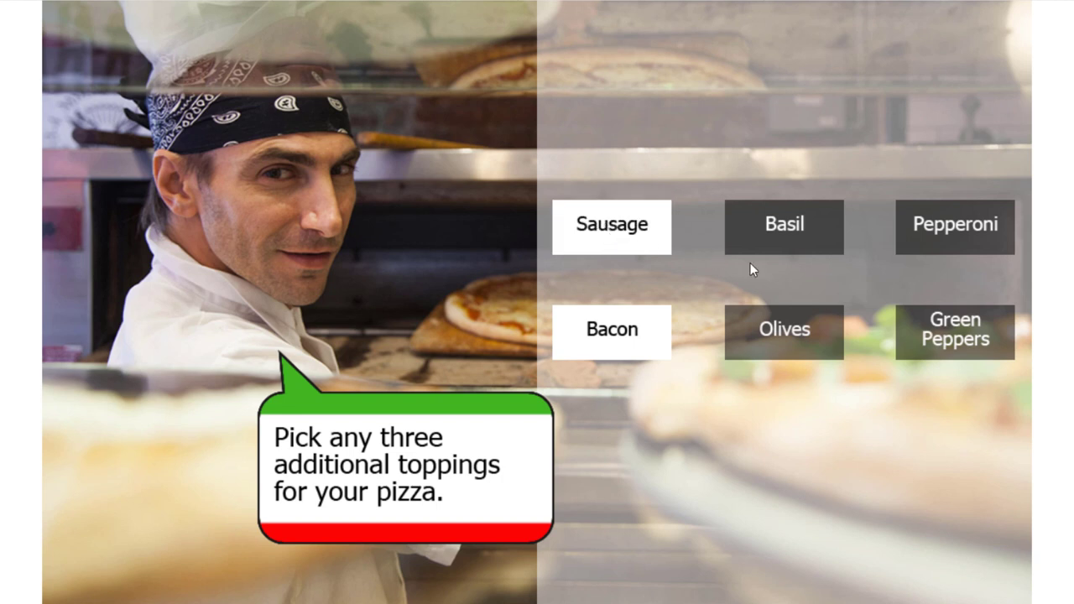
left_click(980, 230)
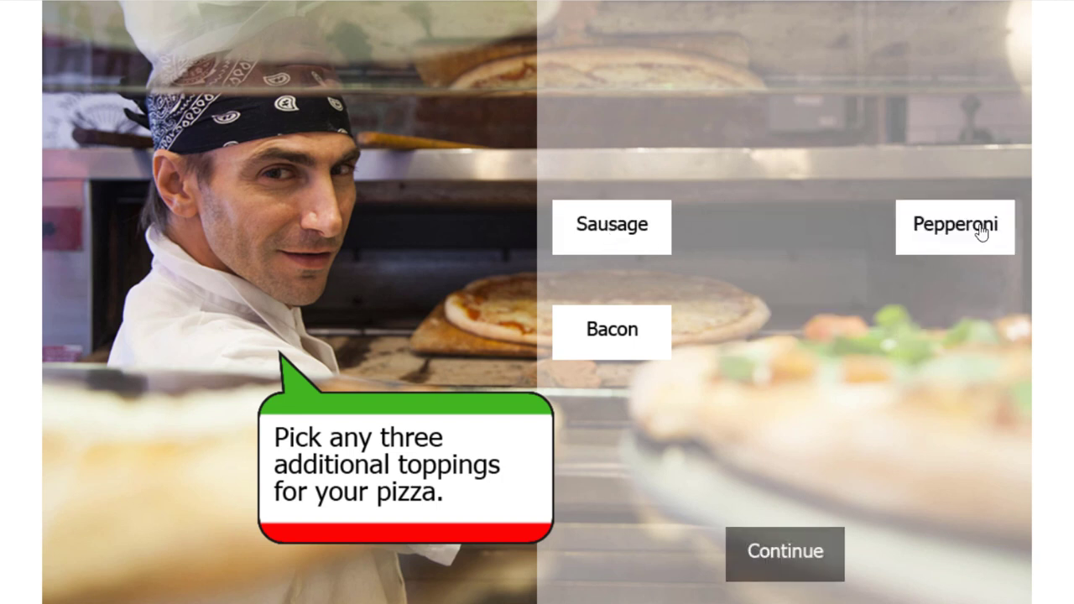